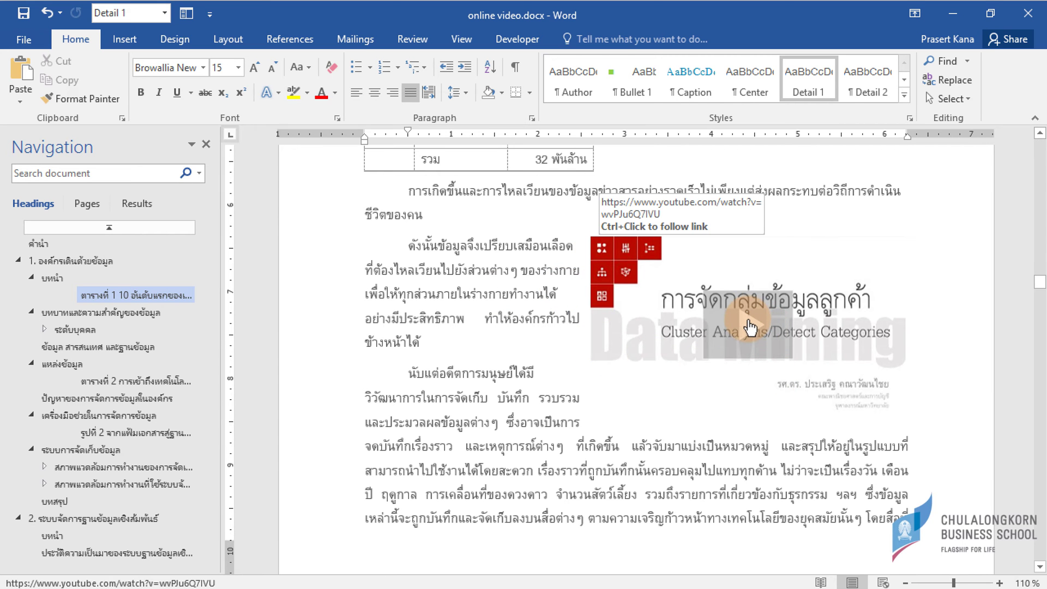
Play the embedded YouTube video to preview it, then select the video for removal
left_click(749, 327)
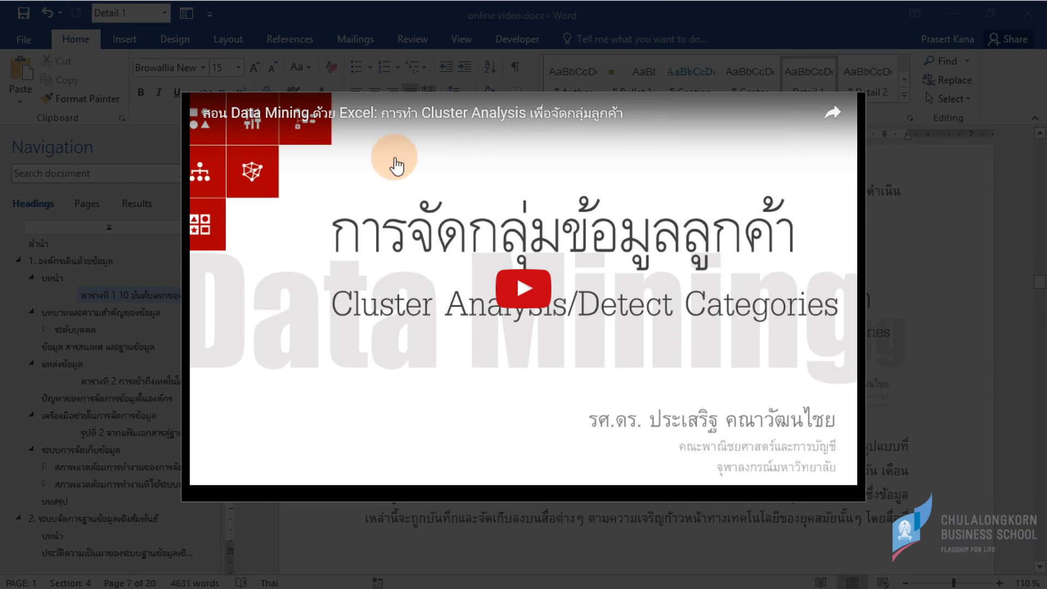
left_click(524, 292)
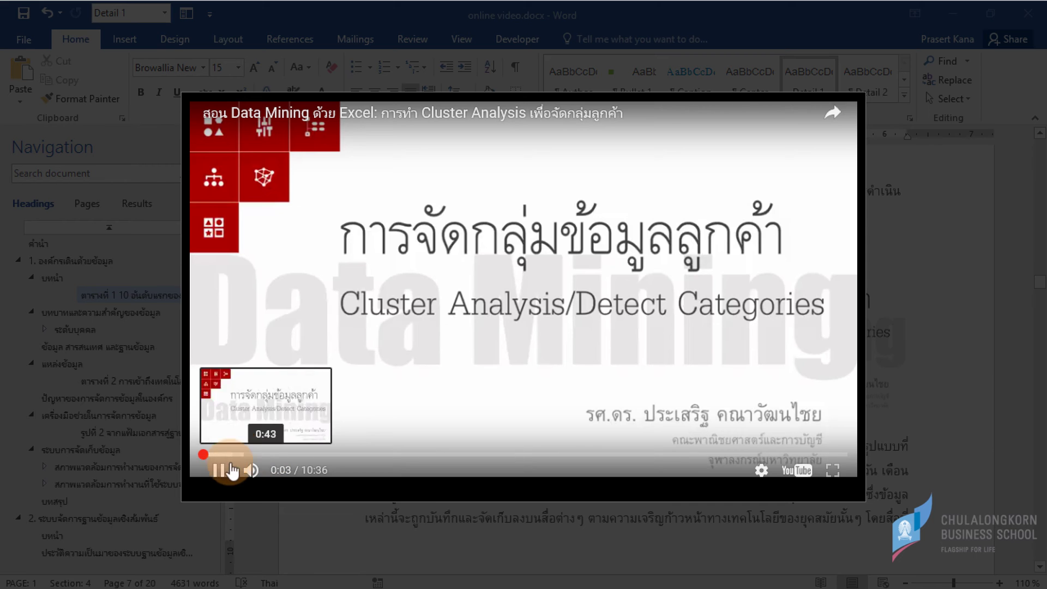
key("Escape")
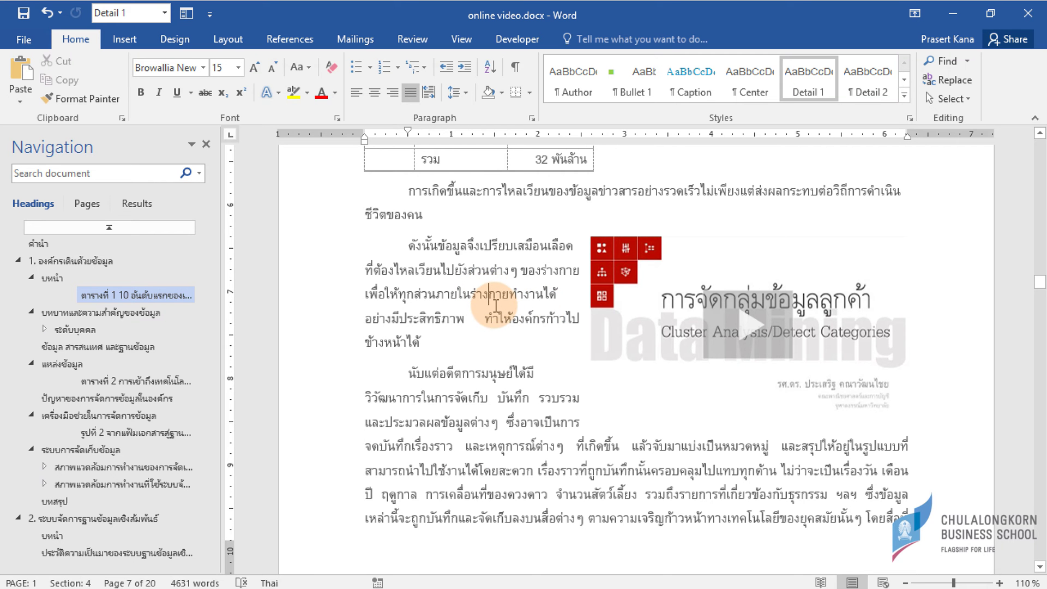
scroll(496, 306, "down", 4)
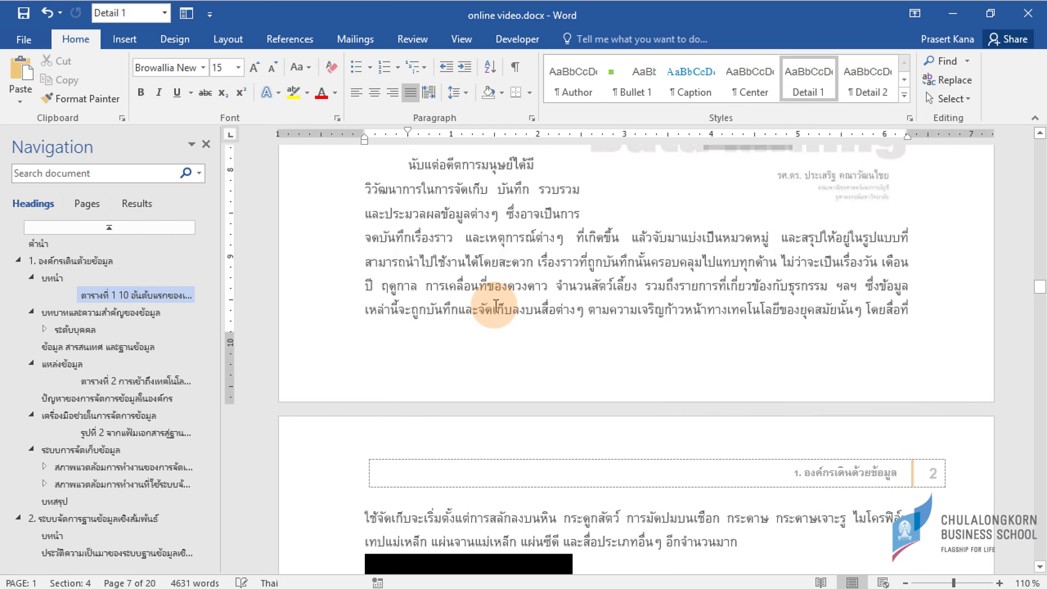
scroll(496, 306, "up", 2)
scroll(496, 306, "up", 1)
left_click(662, 227)
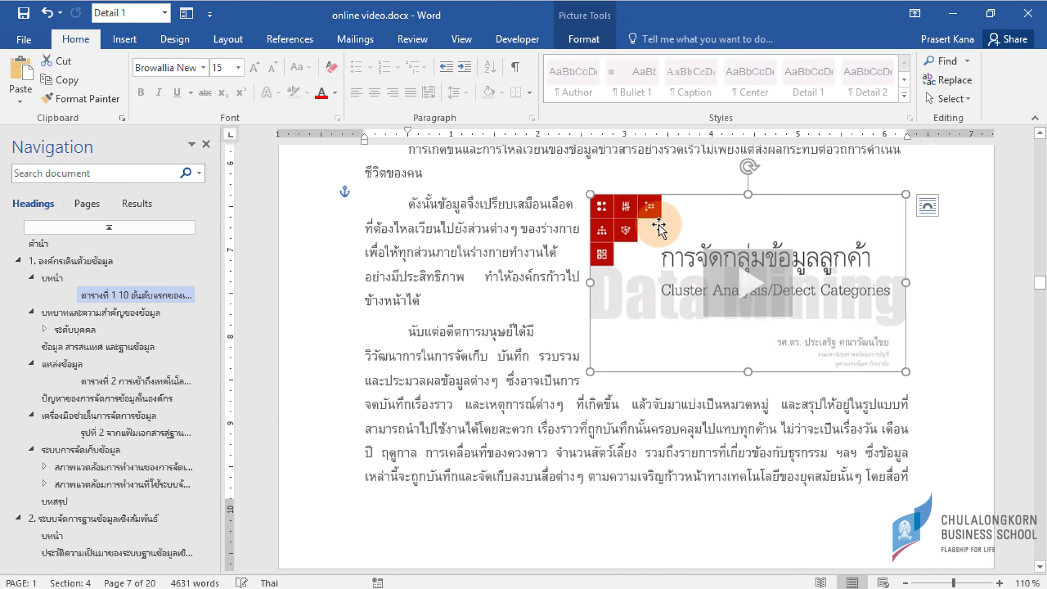
Add an empty Normal-style paragraph after the text ending ชีวิตของคน
left_click(372, 204)
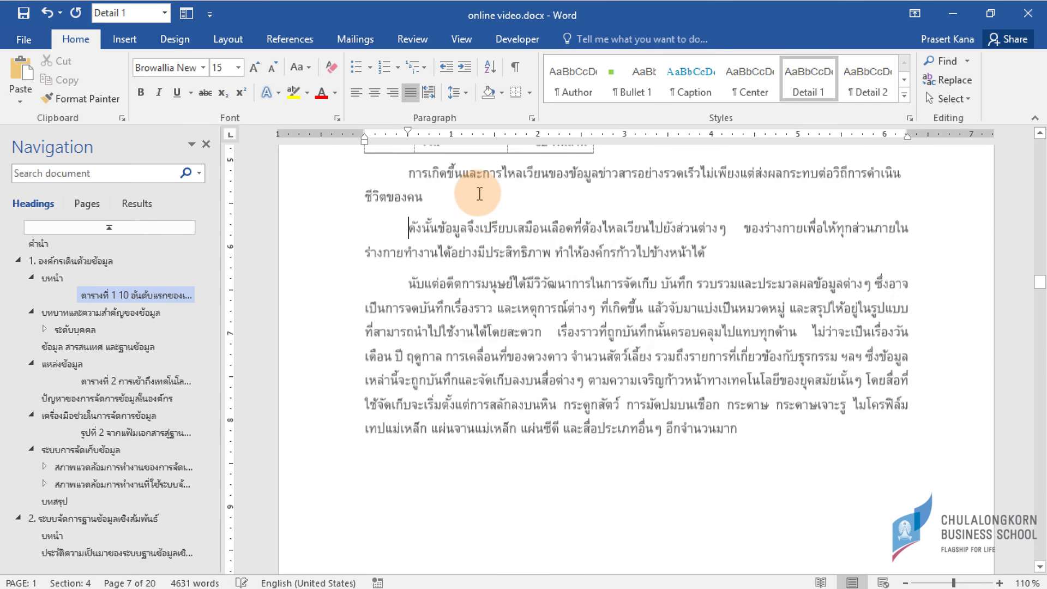
scroll(480, 194, "up", 5)
scroll(480, 194, "up", 1)
scroll(479, 194, "down", 2)
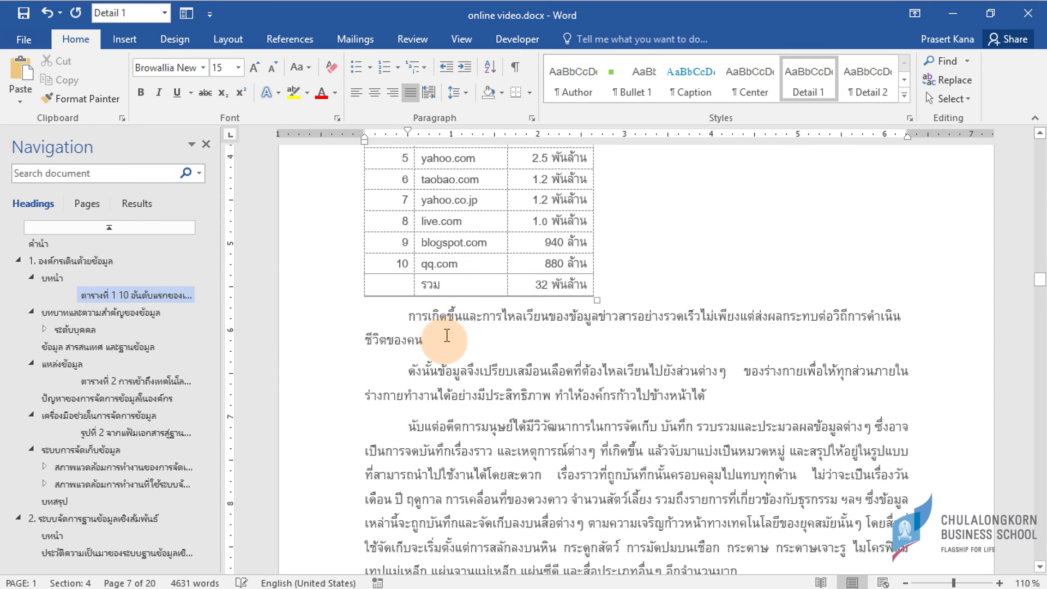
key("Return")
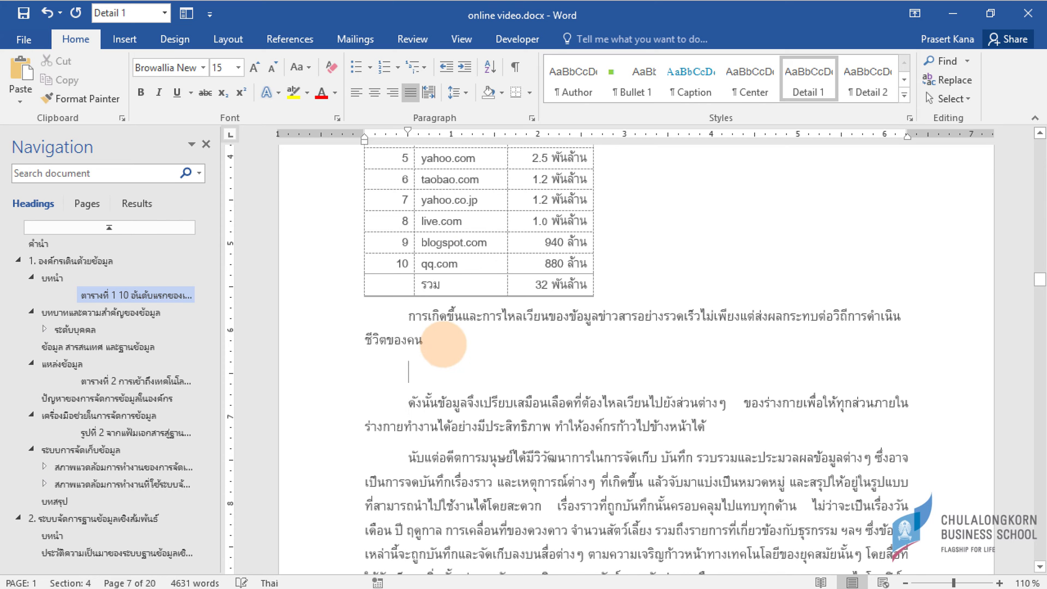
key("ctrl+shift+n")
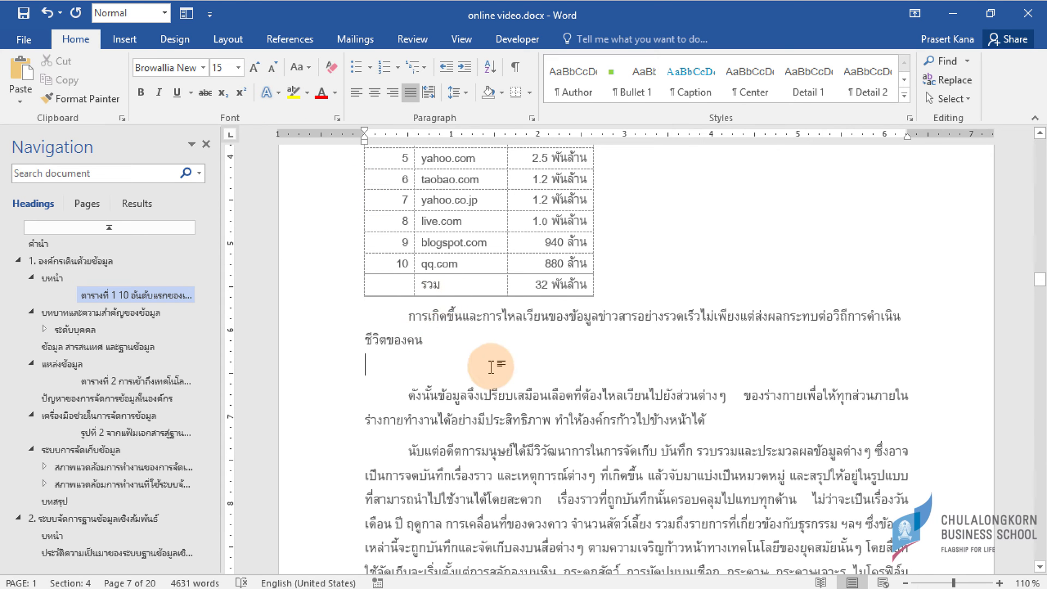
Search YouTube from the Online Video dialog for 'prasertcbs data mining' lessons
left_click(125, 39)
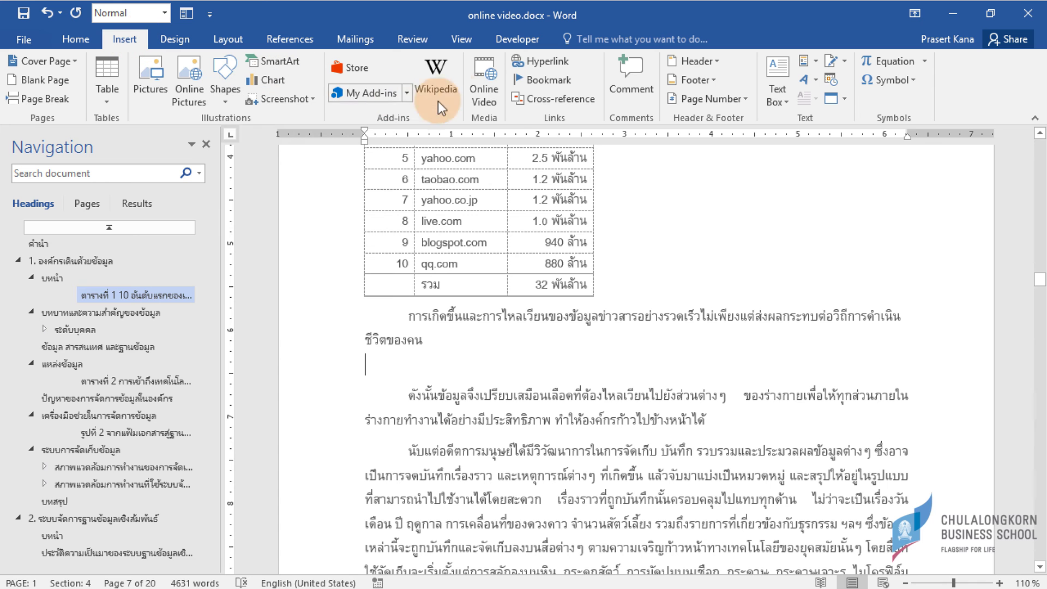
left_click(476, 91)
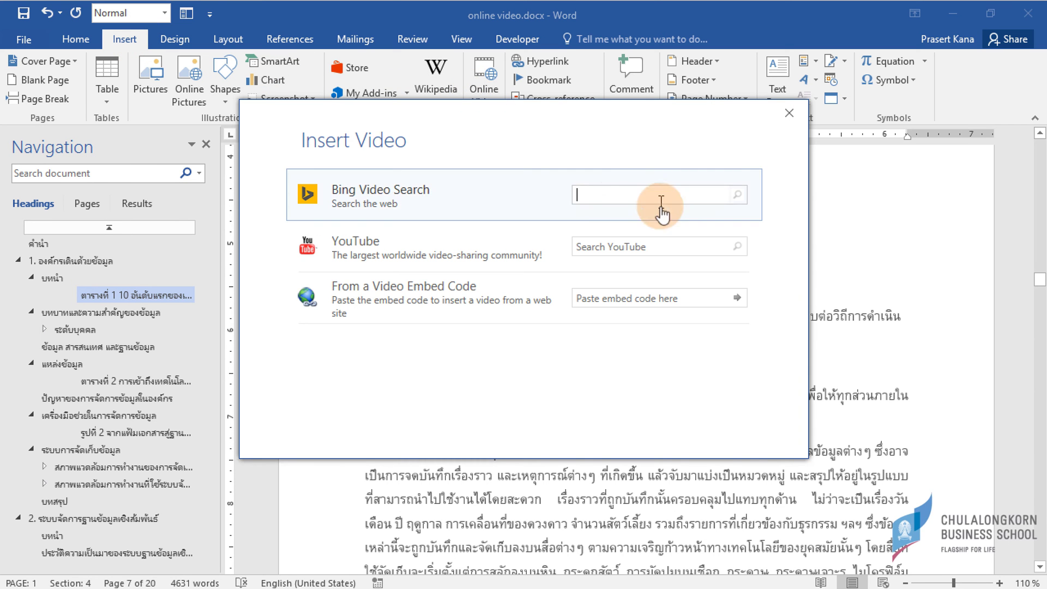
left_click(606, 247)
type("prasertcbs data mining")
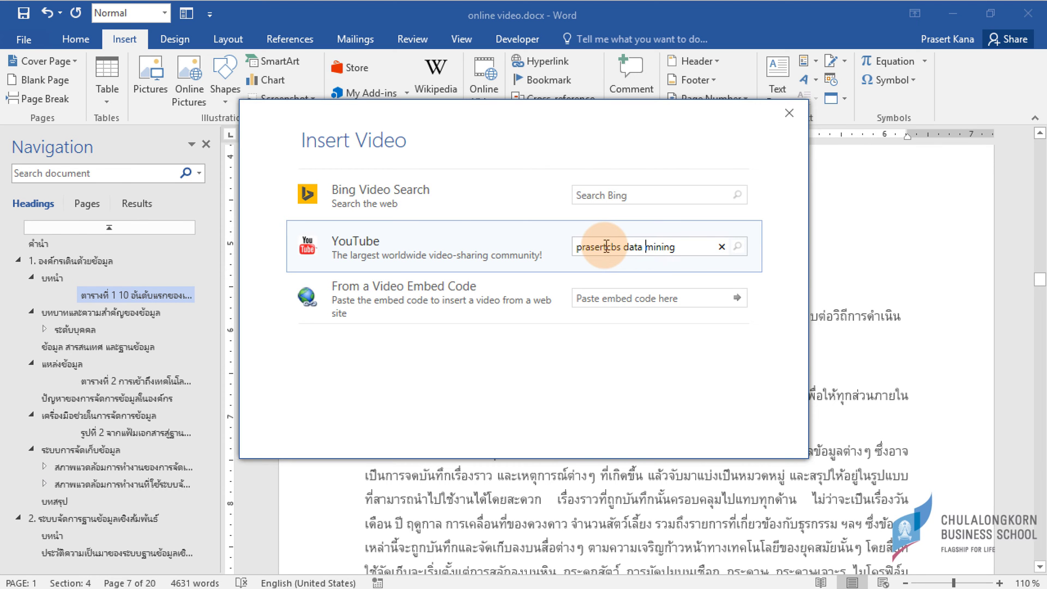
key("Return")
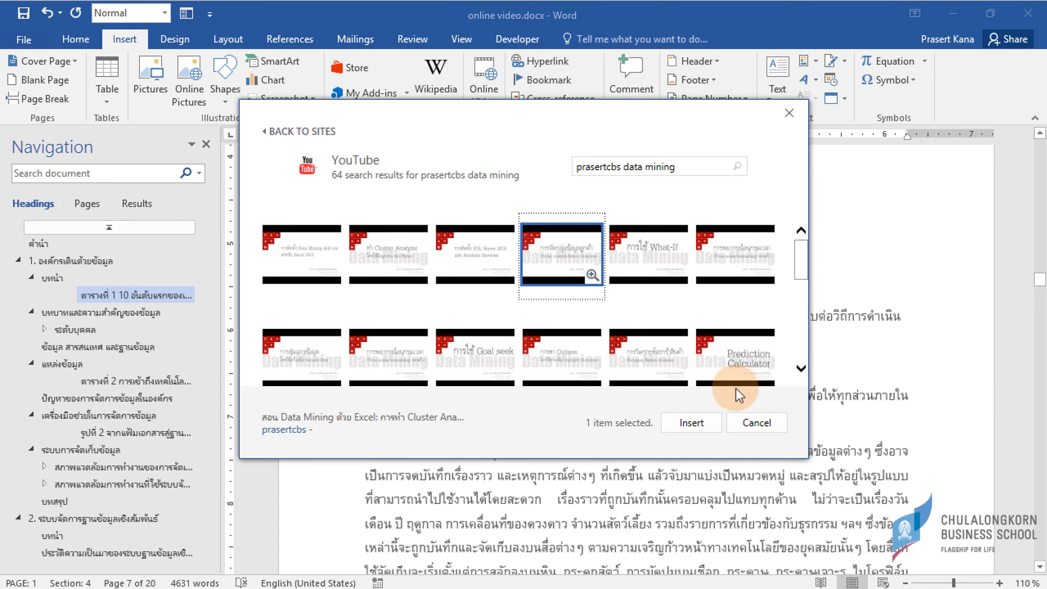
Insert the chosen Cluster Analysis YouTube video into the document
left_click(692, 424)
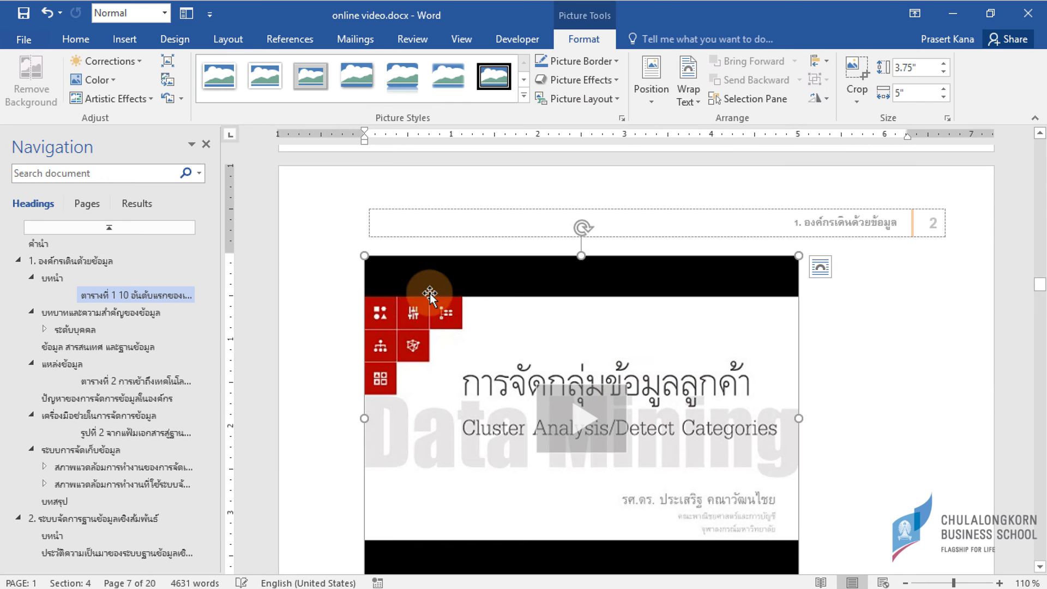
scroll(654, 375, "down", 3)
scroll(644, 322, "down", 2)
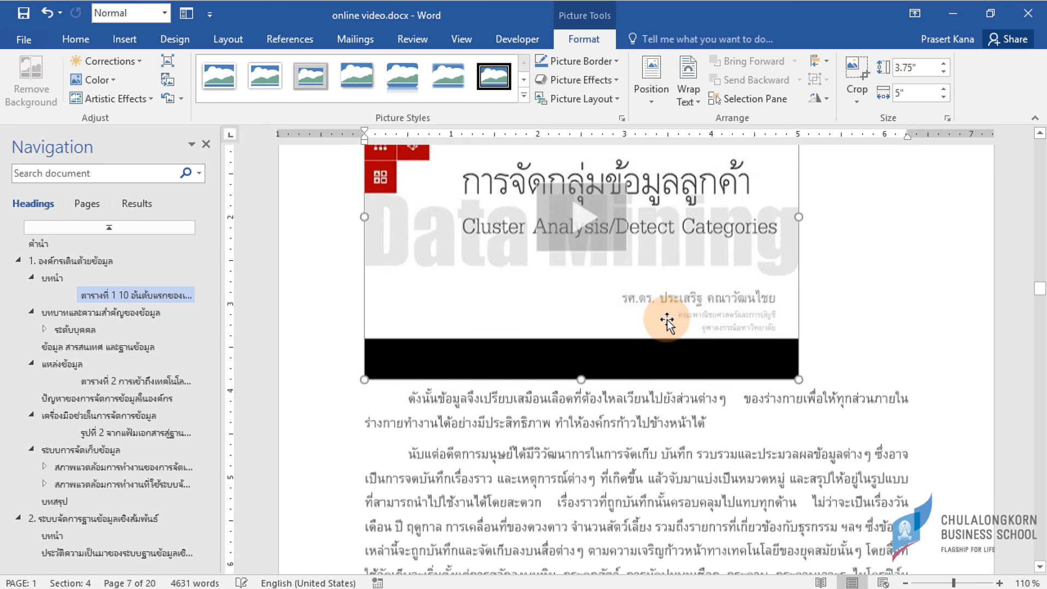
scroll(616, 294, "up", 3)
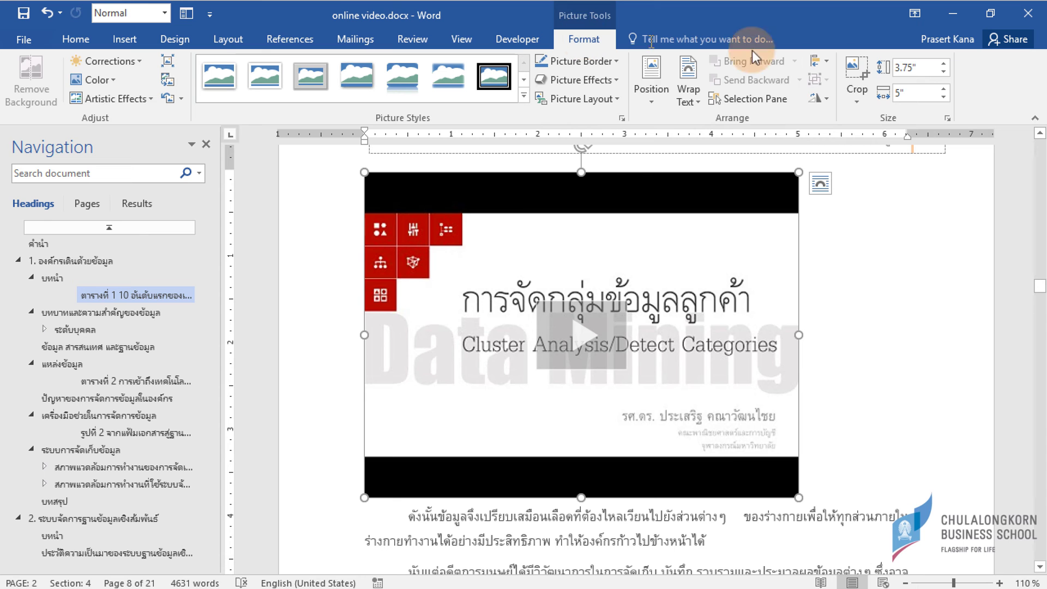
Crop the black bands off the video's top and bottom
left_click(865, 88)
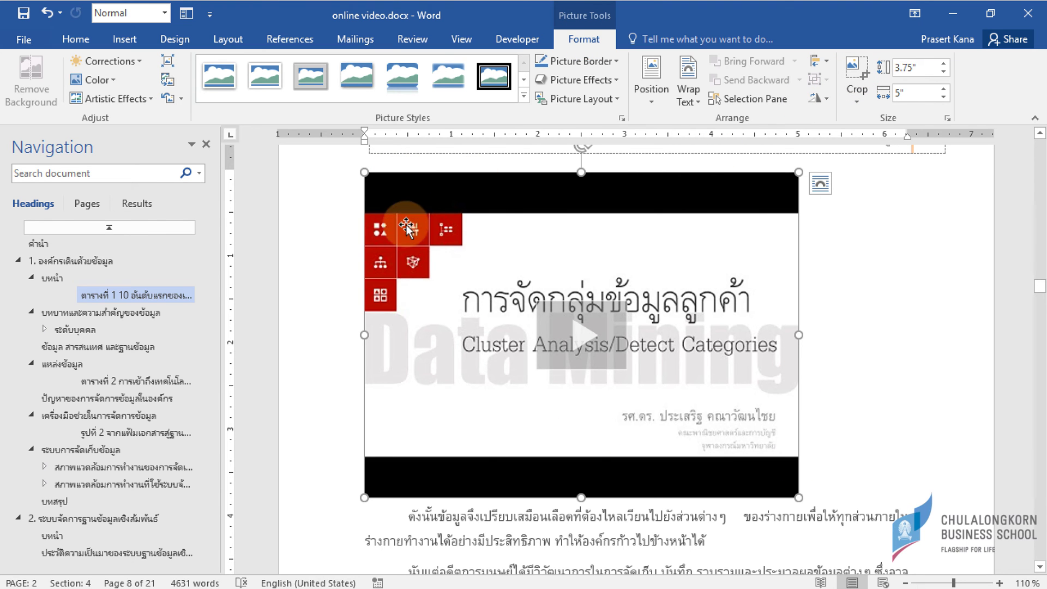
left_click(856, 71)
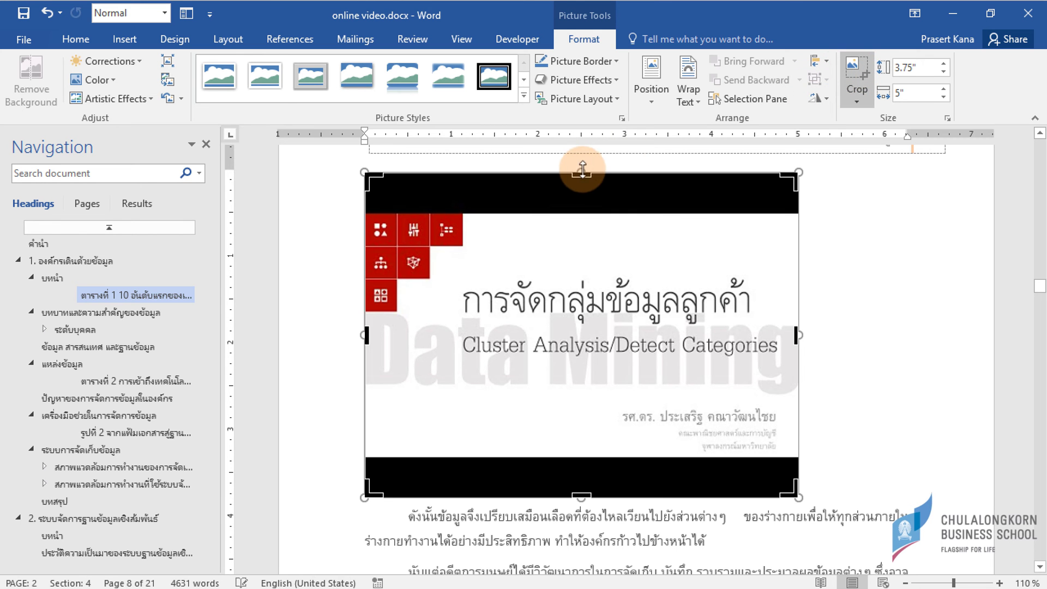
left_click_drag(582, 173, 577, 217)
scroll(637, 289, "up", 5)
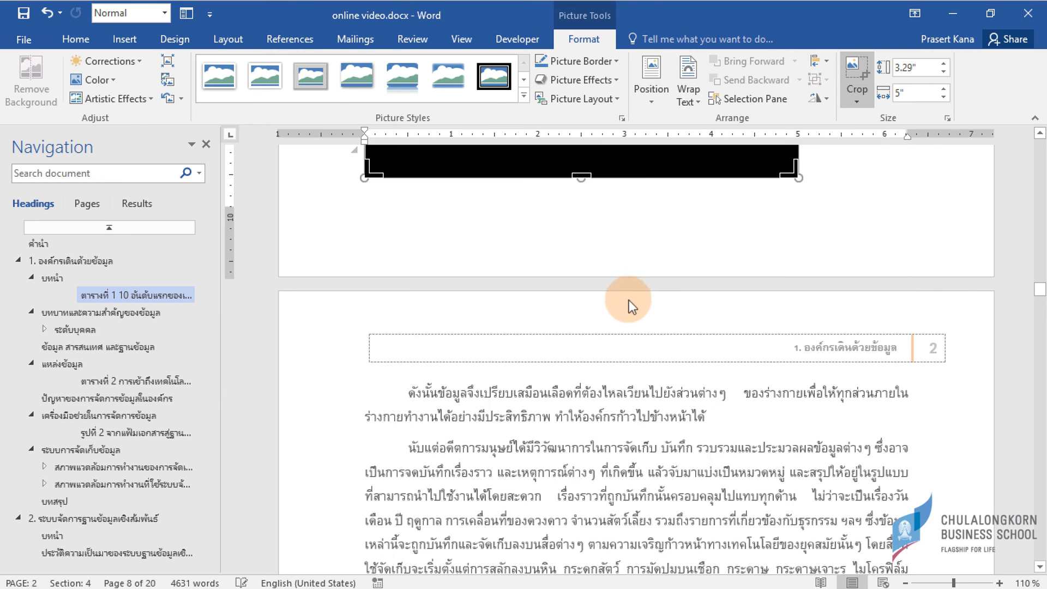
scroll(630, 300, "up", 3)
scroll(628, 298, "up", 3)
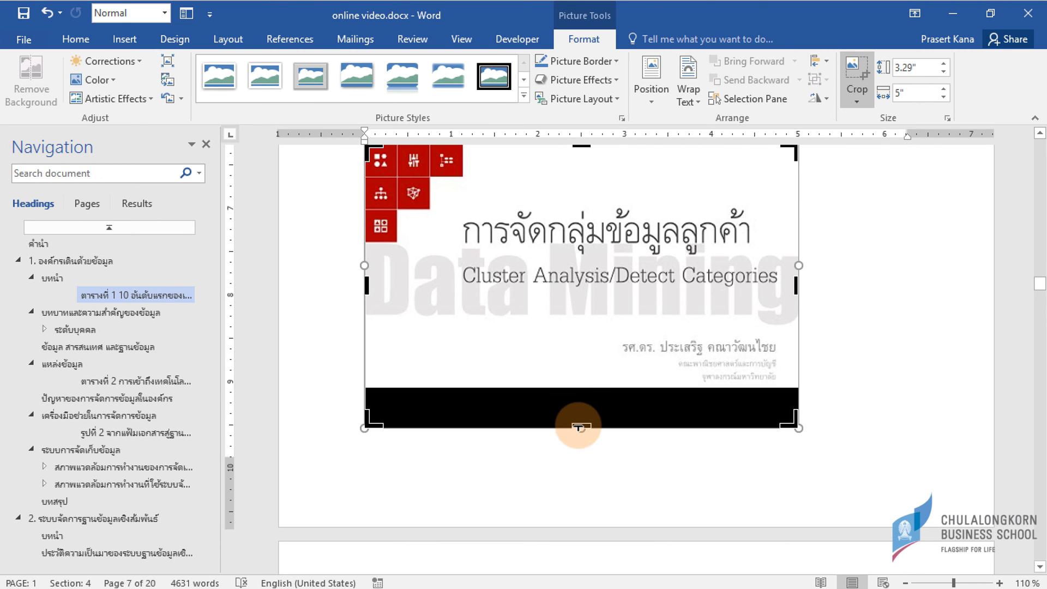
left_click_drag(579, 427, 577, 386)
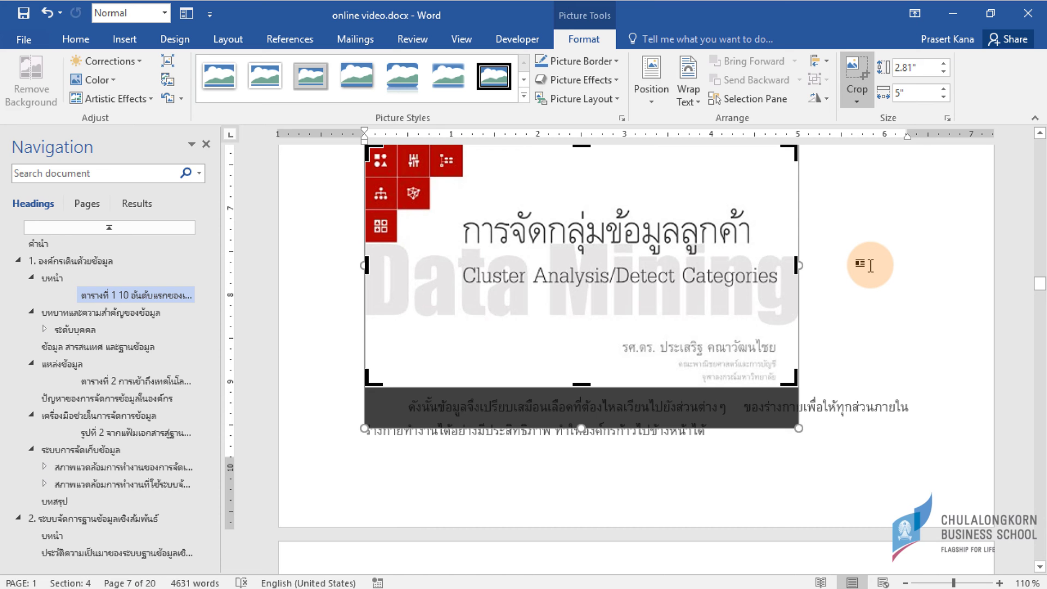
Select the inserted video and shrink it to just over half size
left_click(870, 265)
scroll(655, 306, "up", 3)
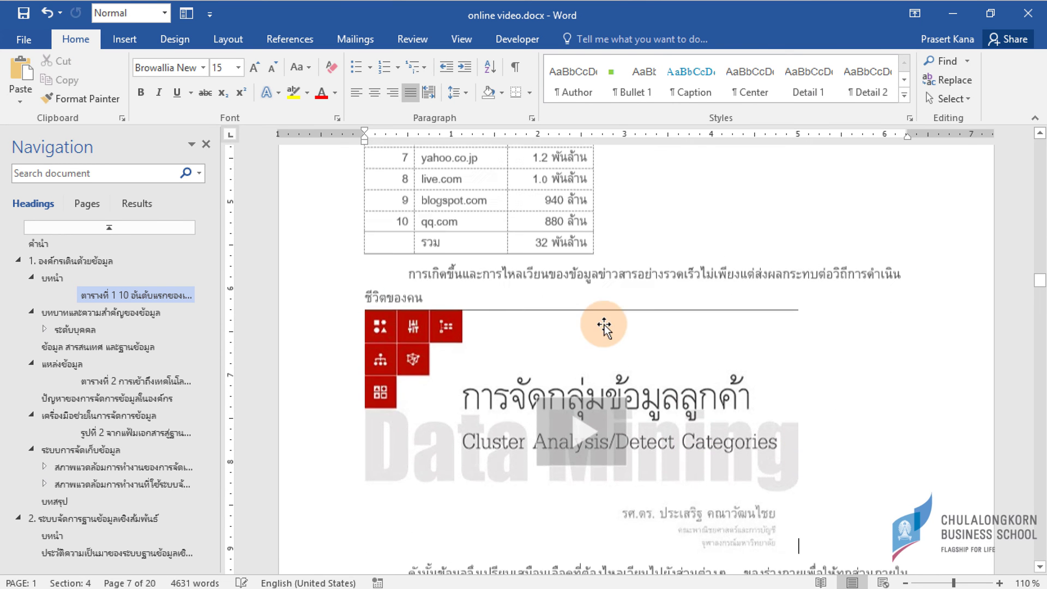
scroll(655, 319, "down", 3)
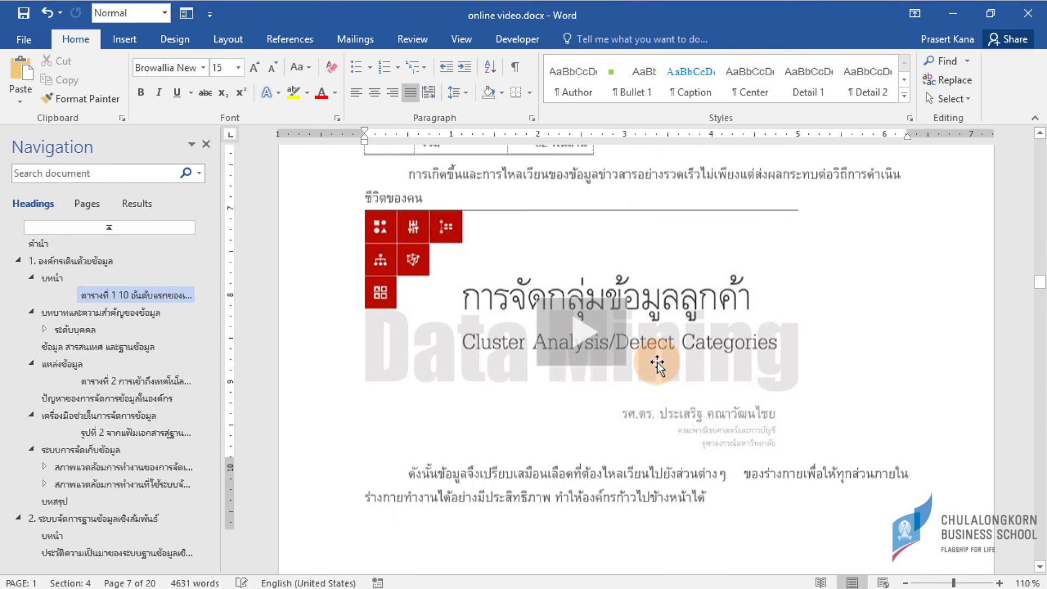
scroll(657, 365, "down", 2)
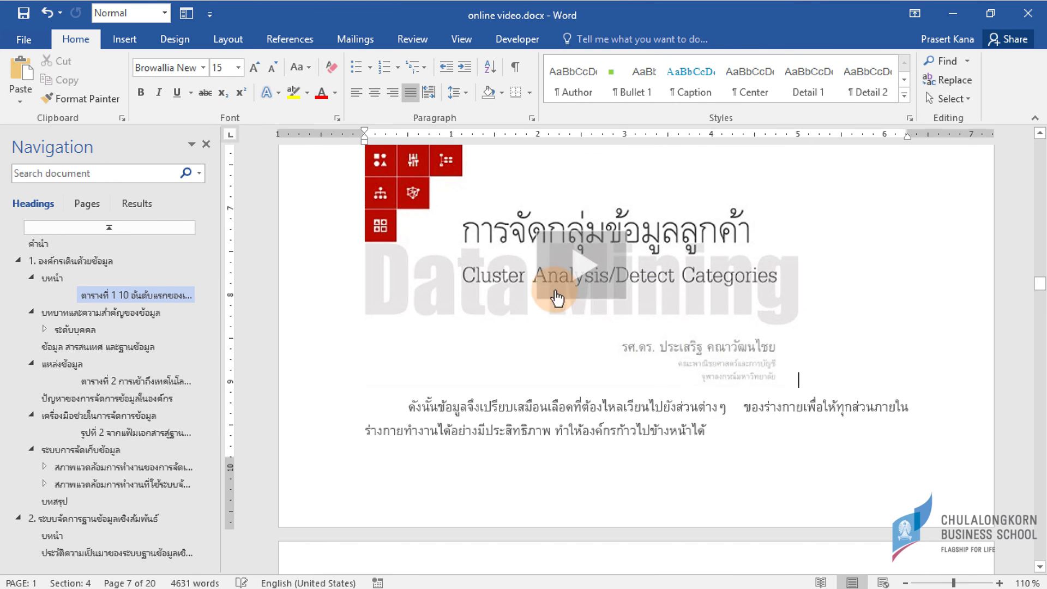
left_click(584, 218)
scroll(584, 229, "up", 2)
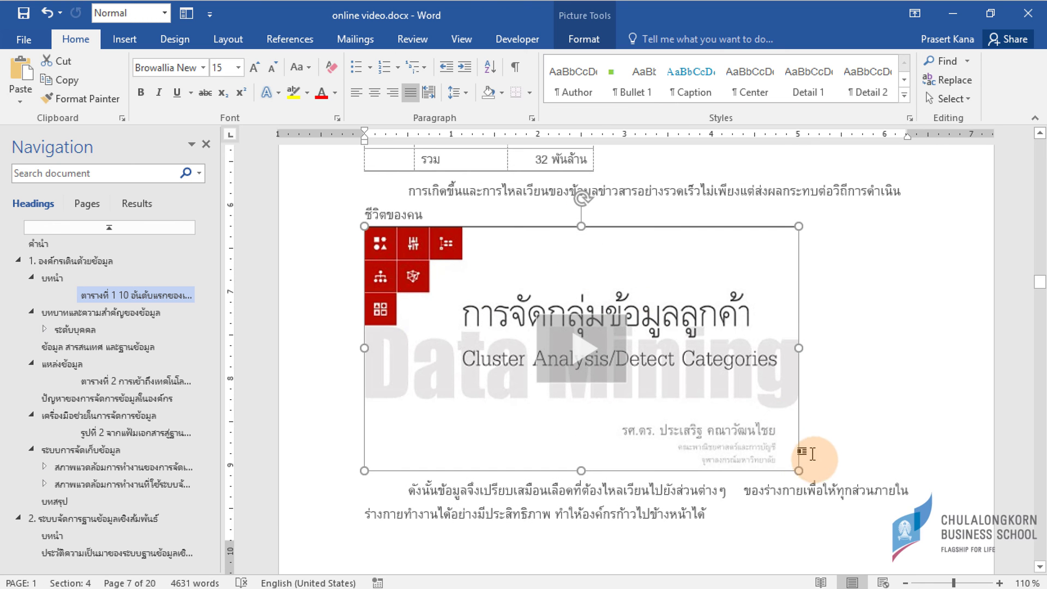
left_click_drag(799, 470, 607, 336)
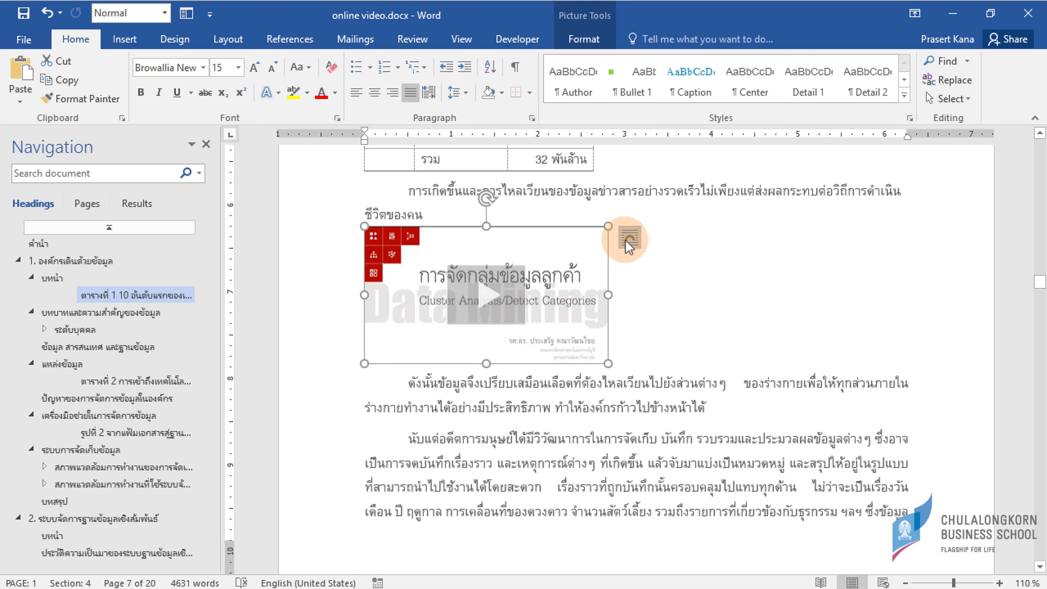
Apply Square text wrapping, move the video to the right margin, and enlarge it
left_click(627, 238)
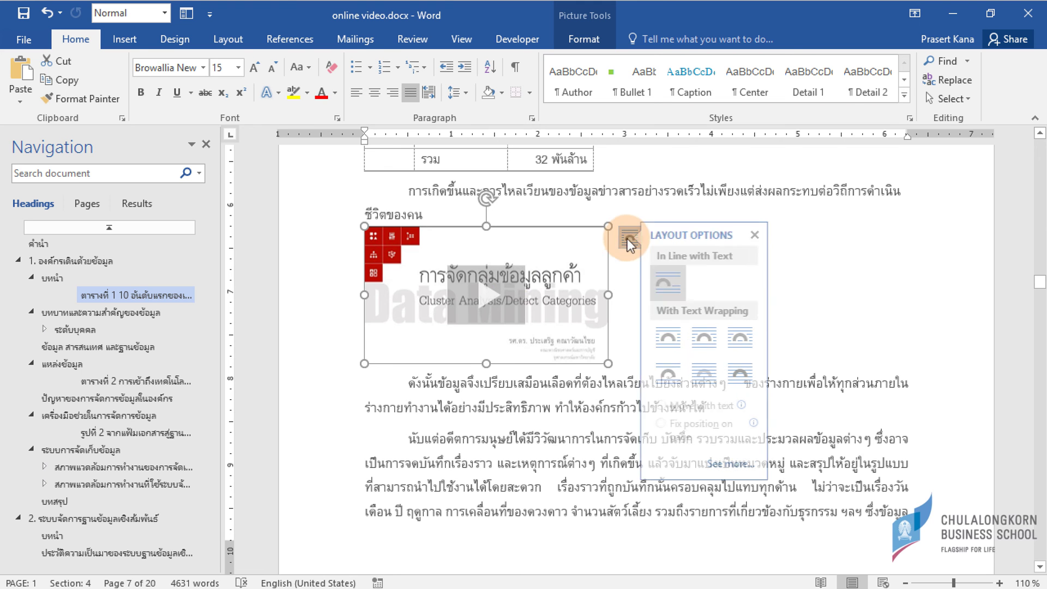
left_click(675, 336)
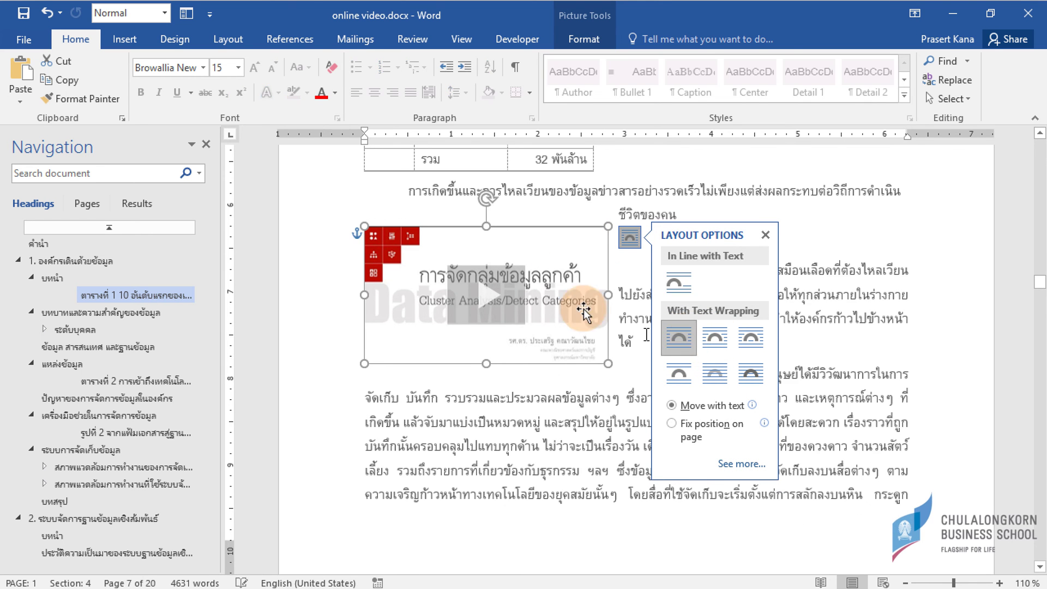
left_click_drag(509, 251, 811, 345)
left_click_drag(658, 466, 611, 508)
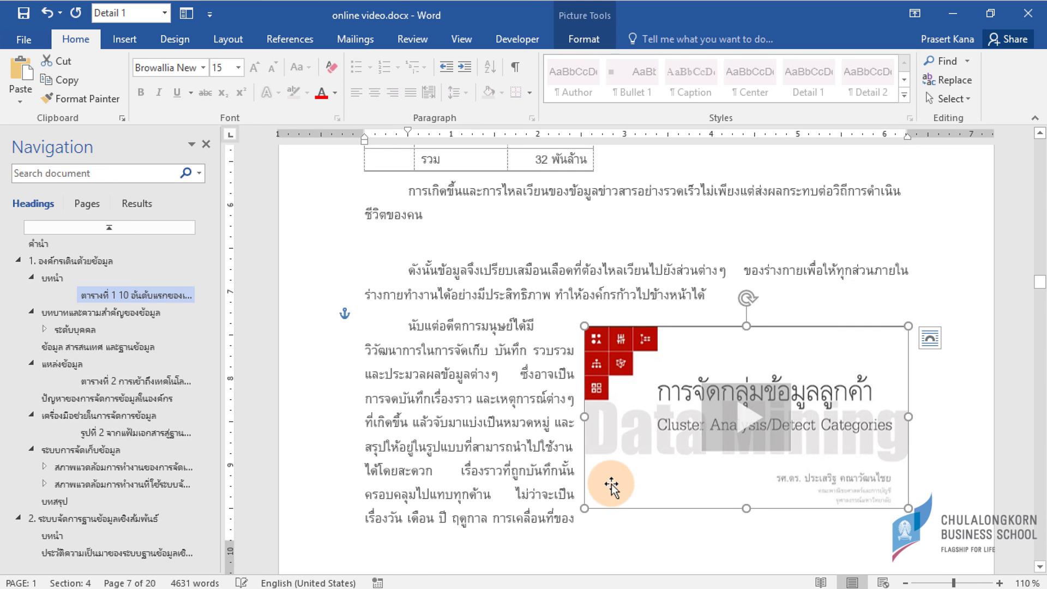
Add an empty Normal-style paragraph after เหนือคู่แข่ง, then switch to the Facebook browser window
left_click(624, 256)
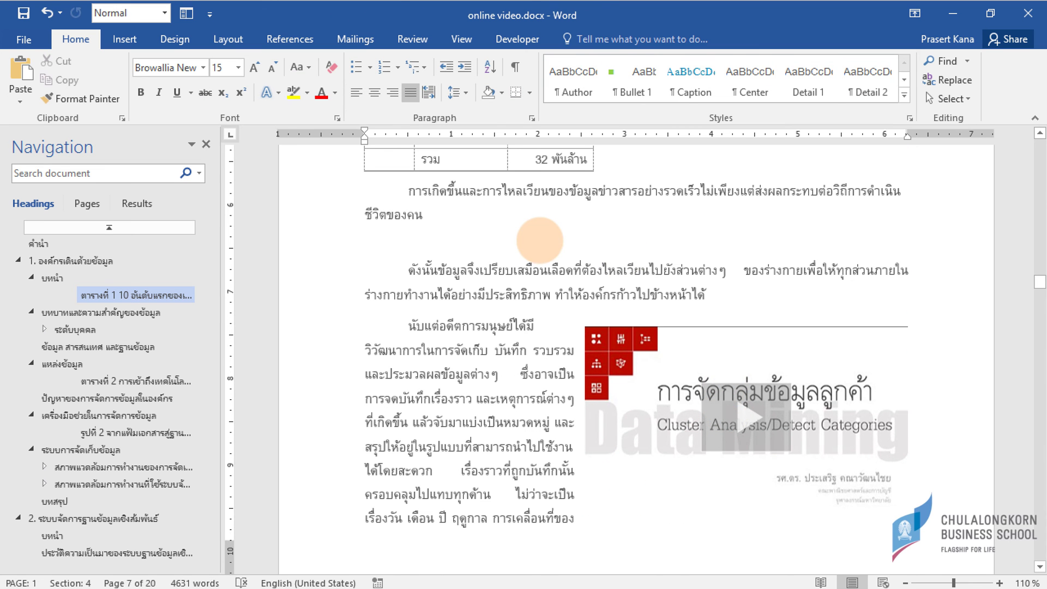
scroll(560, 272, "down", 2)
scroll(560, 273, "down", 2)
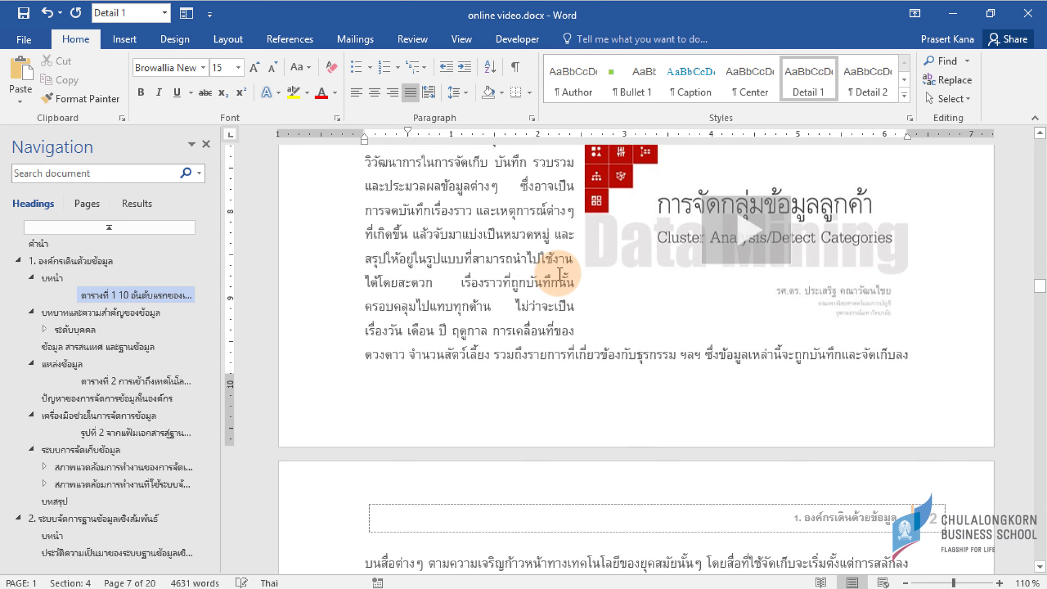
scroll(560, 273, "down", 5)
scroll(559, 272, "down", 1)
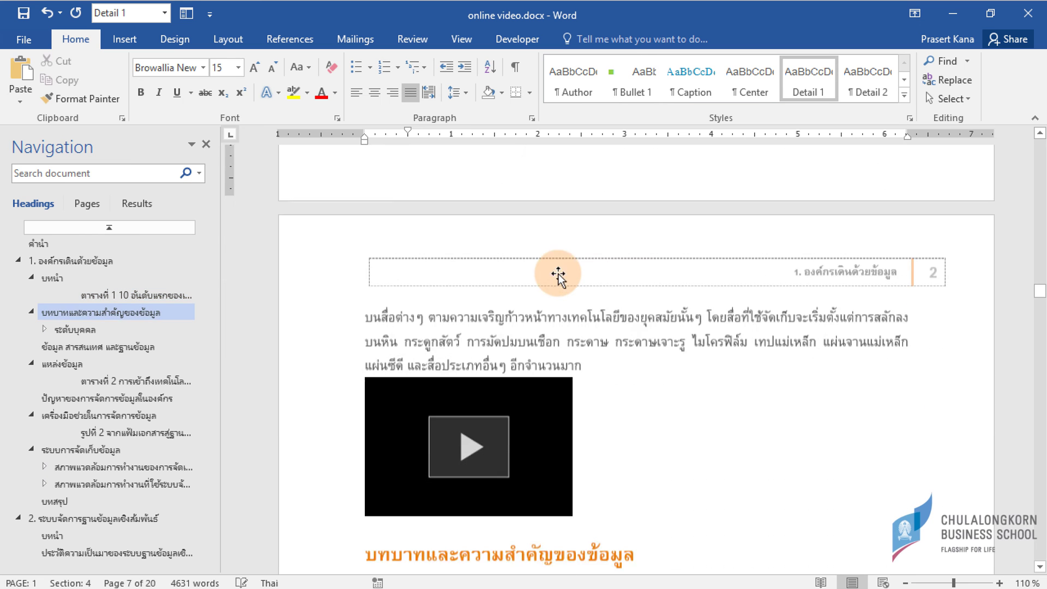
scroll(560, 272, "down", 4)
scroll(560, 272, "down", 1)
left_click(494, 300)
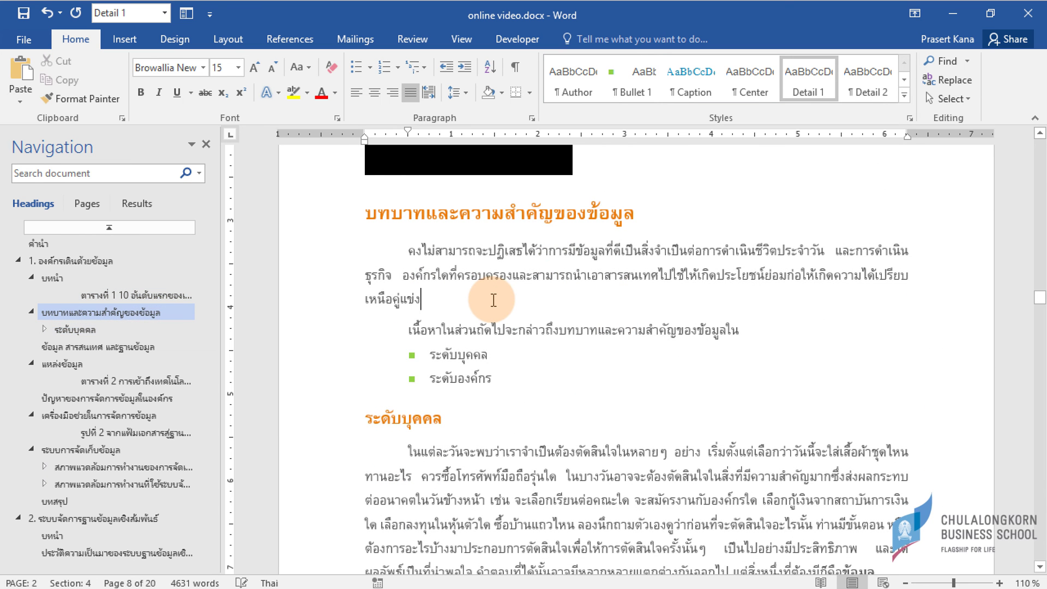
key("Return")
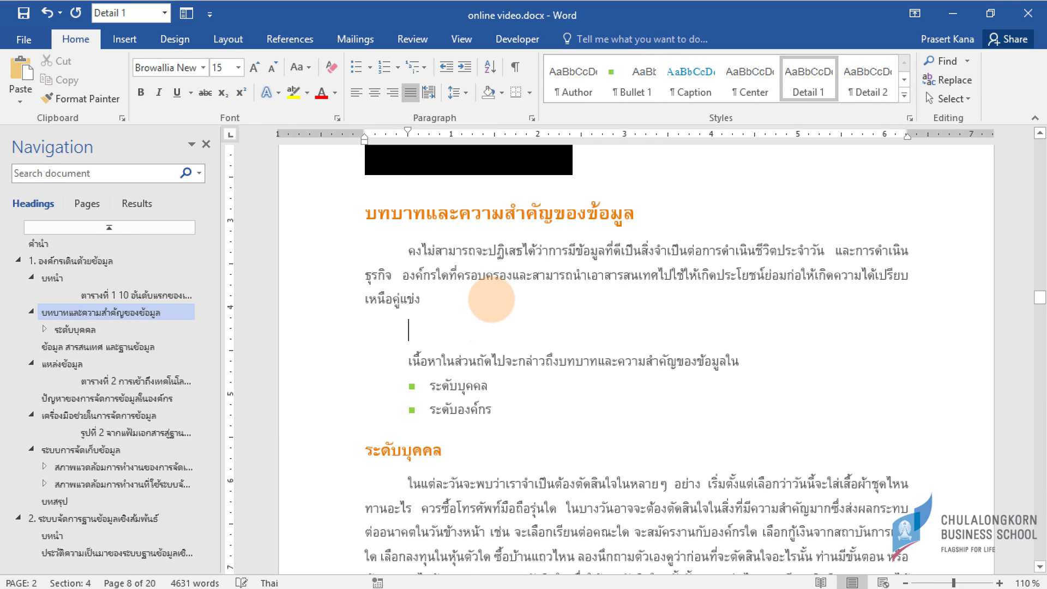
key("ctrl+shift+n")
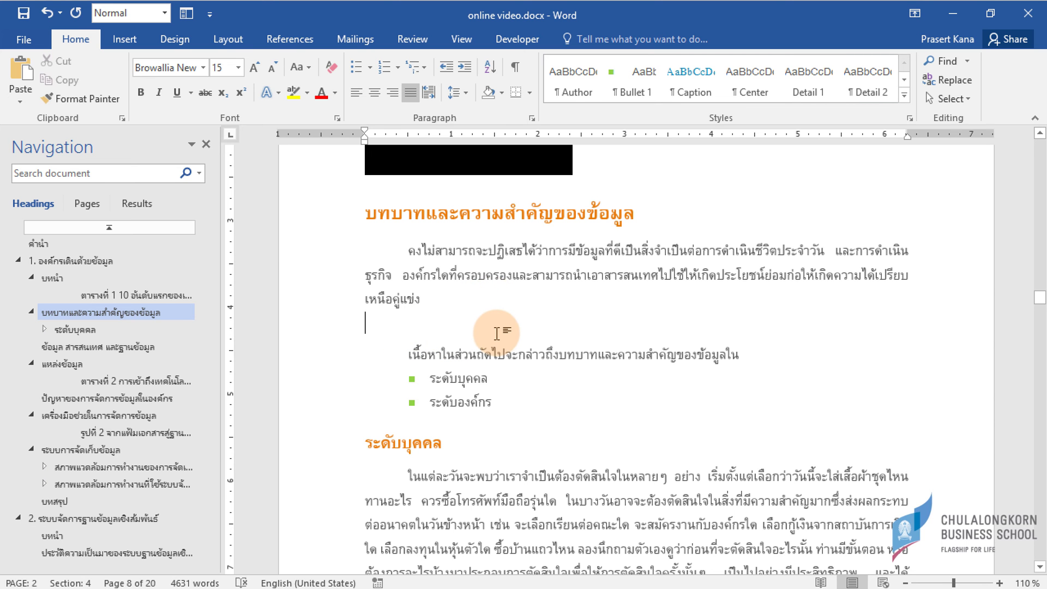
key("alt+Tab")
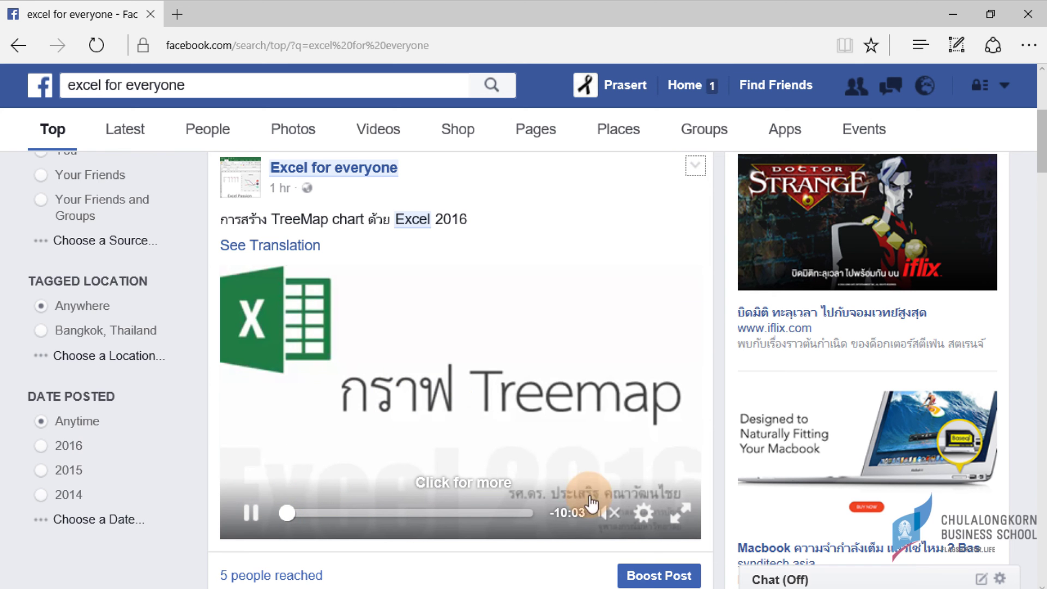
Copy the TreeMap chart video's iframe code from Facebook's Embed Video dialog, then return to Word
left_click(446, 401)
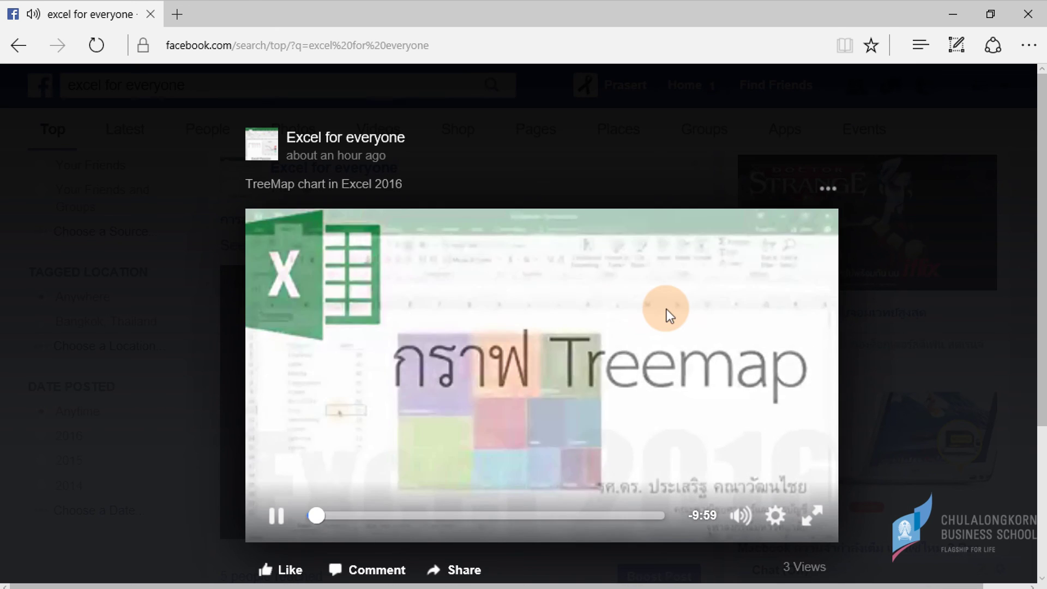
key("Escape")
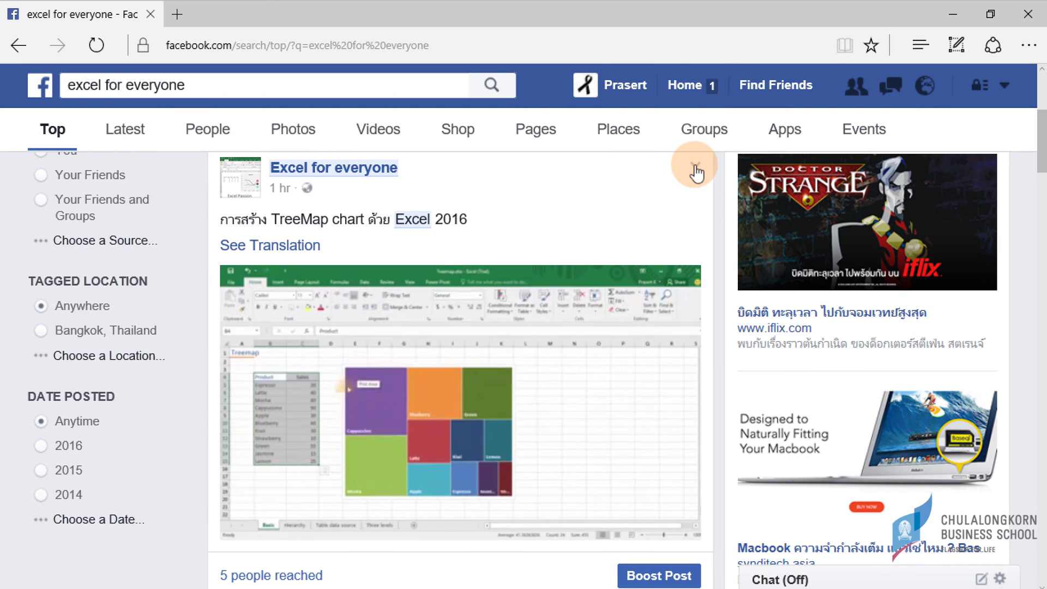
left_click(696, 165)
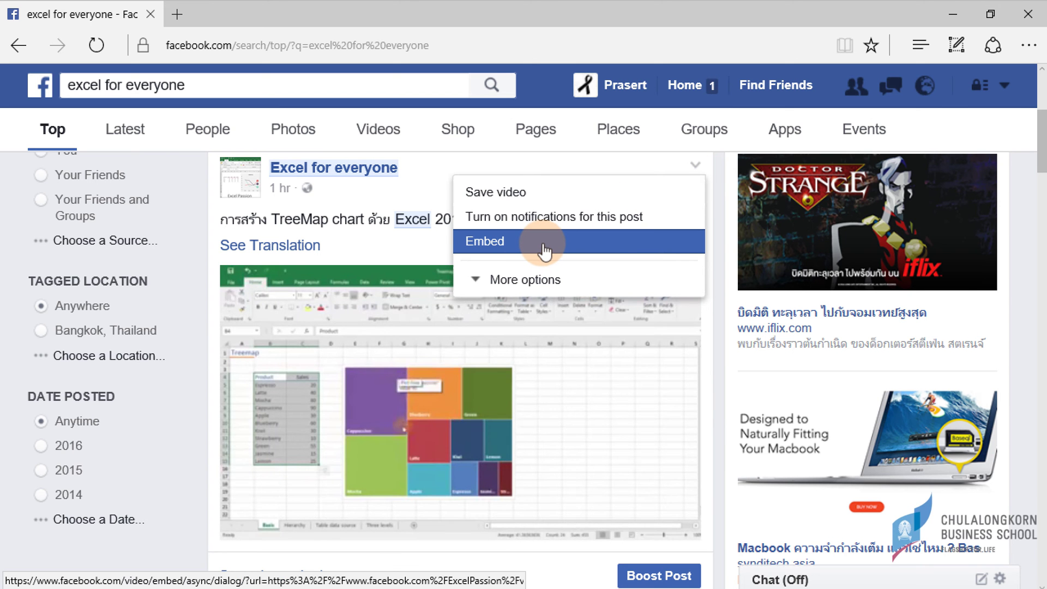
left_click(544, 250)
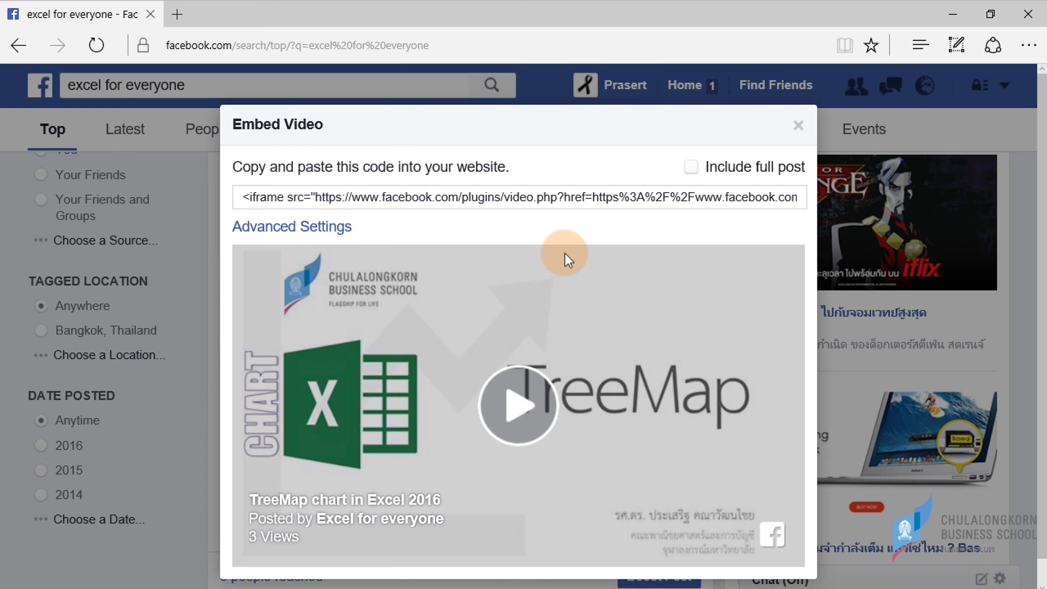
left_click(244, 200)
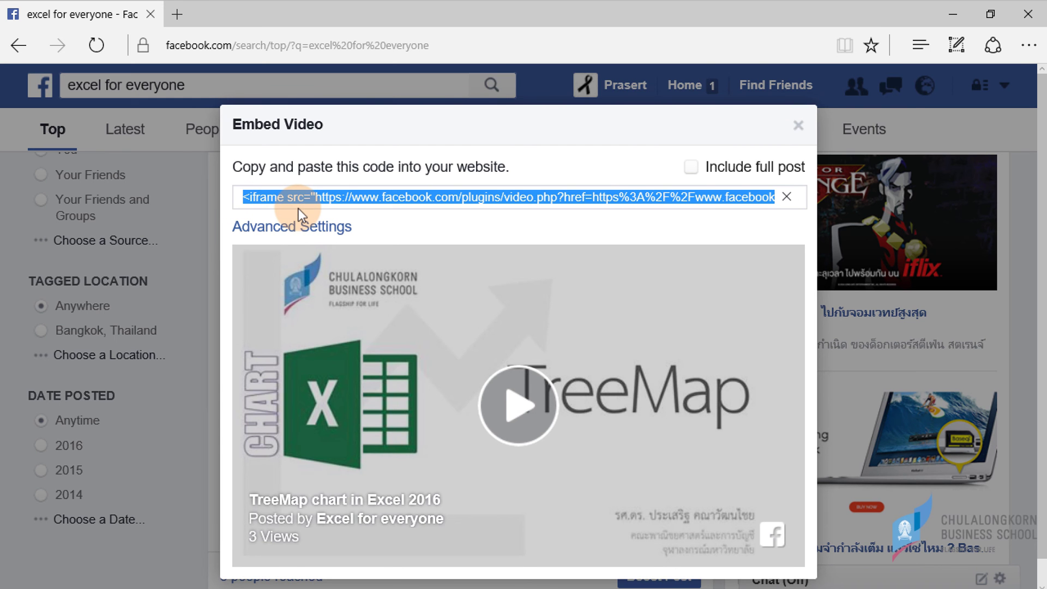
key("alt+Tab")
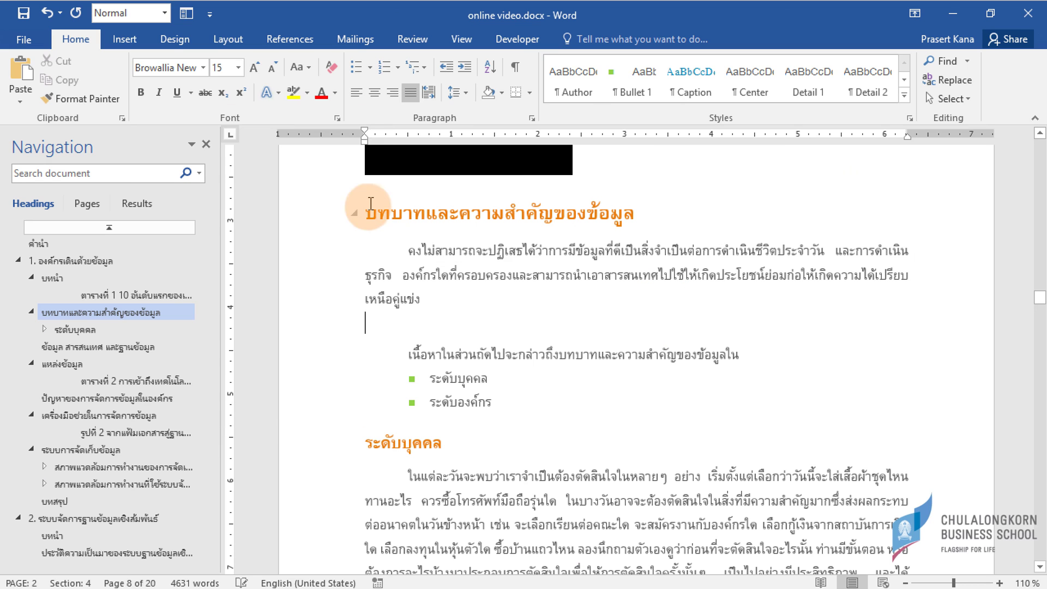
Paste the Facebook embed code into Online Video's embed-code box to insert the TreeMap video
left_click(126, 44)
left_click(485, 81)
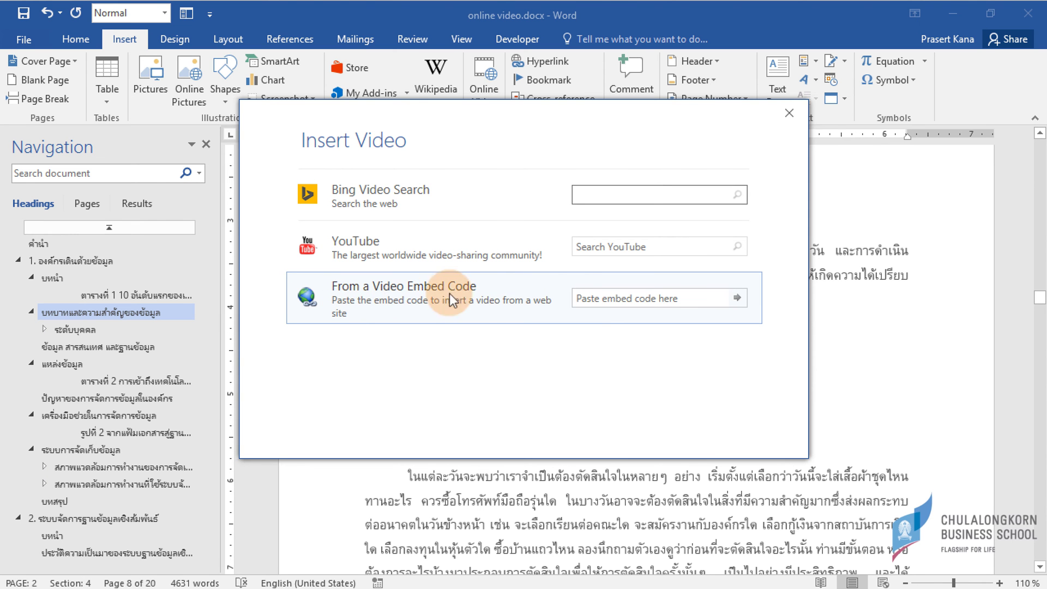
left_click(587, 298)
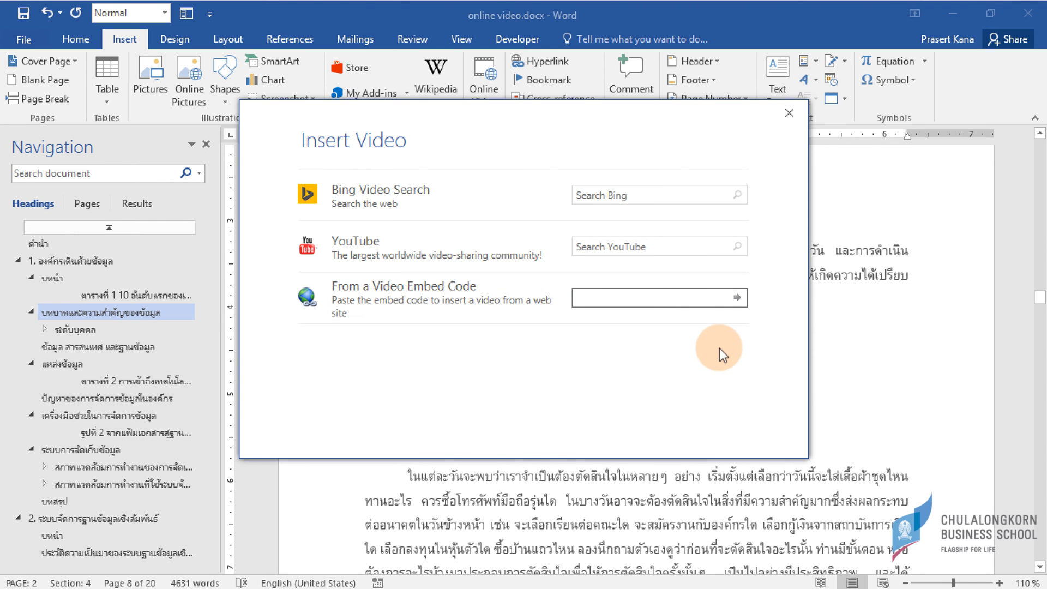
key("ctrl+v")
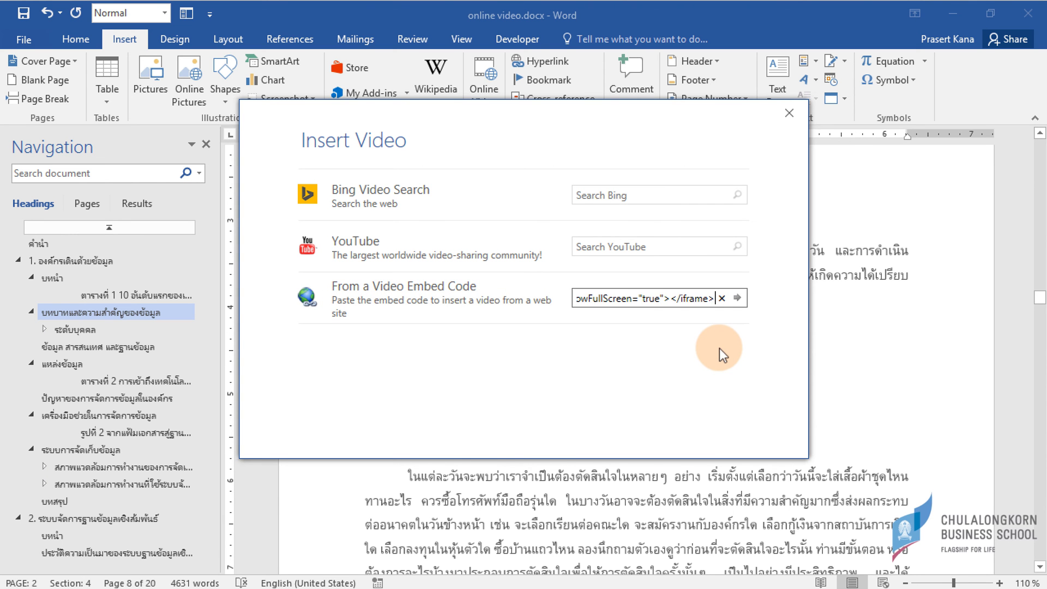
key("Return")
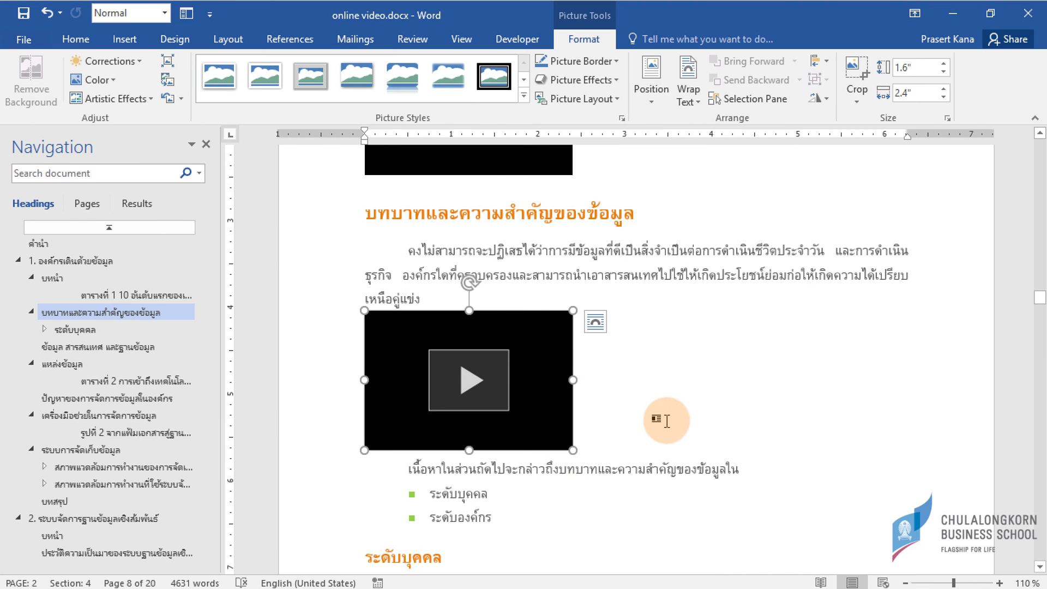
scroll(666, 420, "up", 2)
scroll(662, 420, "up", 3)
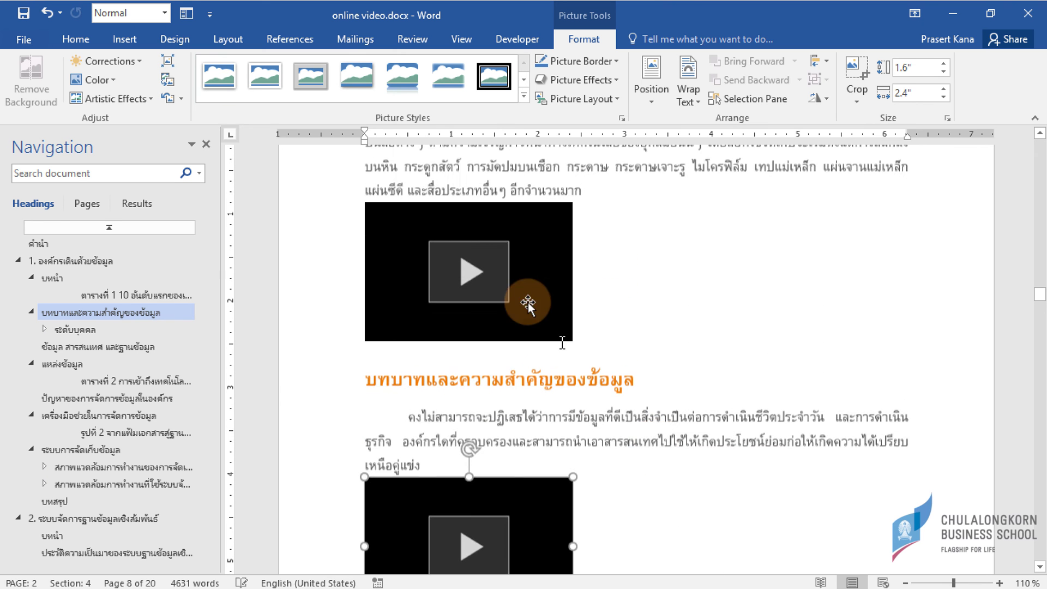
scroll(654, 375, "down", 1)
scroll(627, 375, "down", 3)
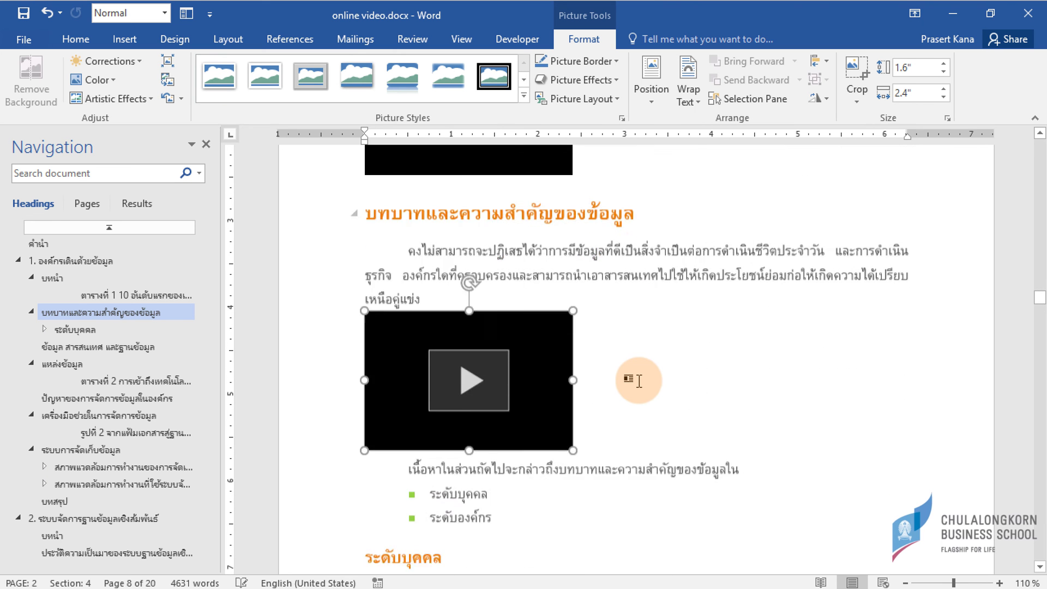
scroll(635, 378, "up", 7)
scroll(640, 380, "up", 3)
scroll(638, 381, "up", 4)
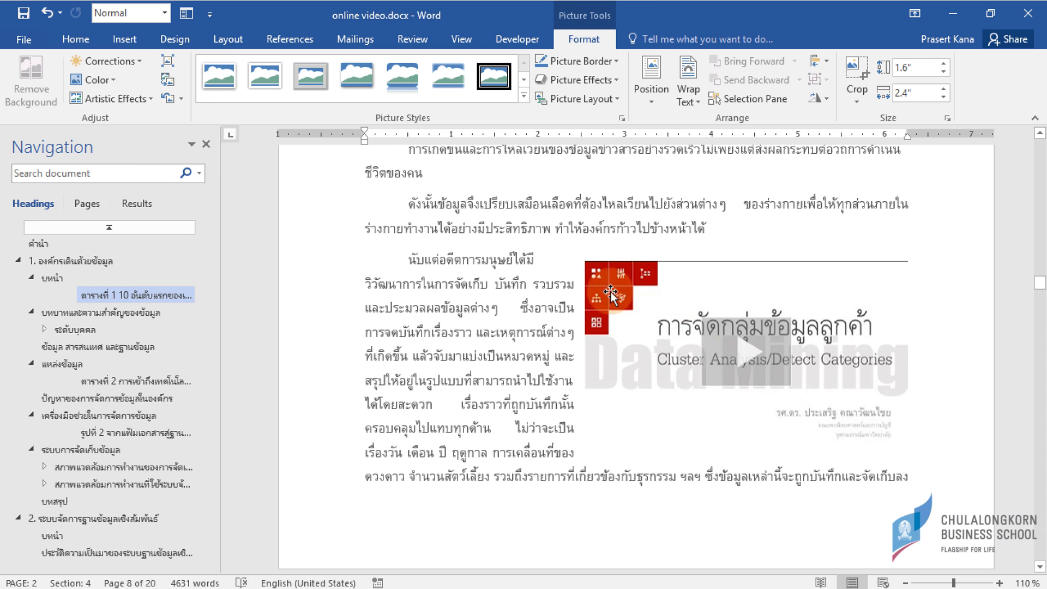
scroll(709, 322, "down", 3)
scroll(713, 327, "down", 1)
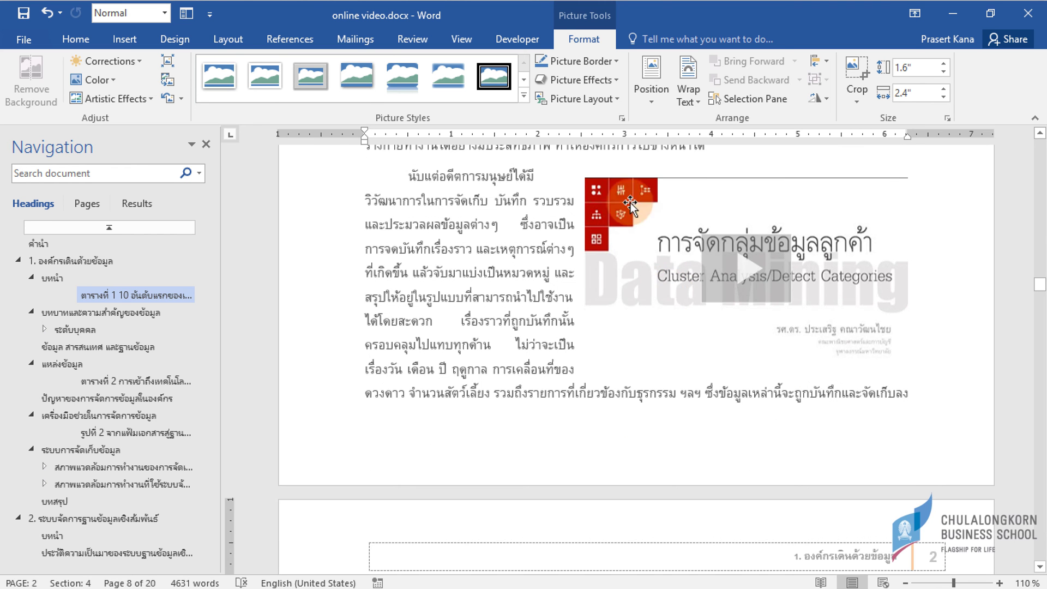
scroll(637, 276, "down", 4)
scroll(636, 281, "down", 5)
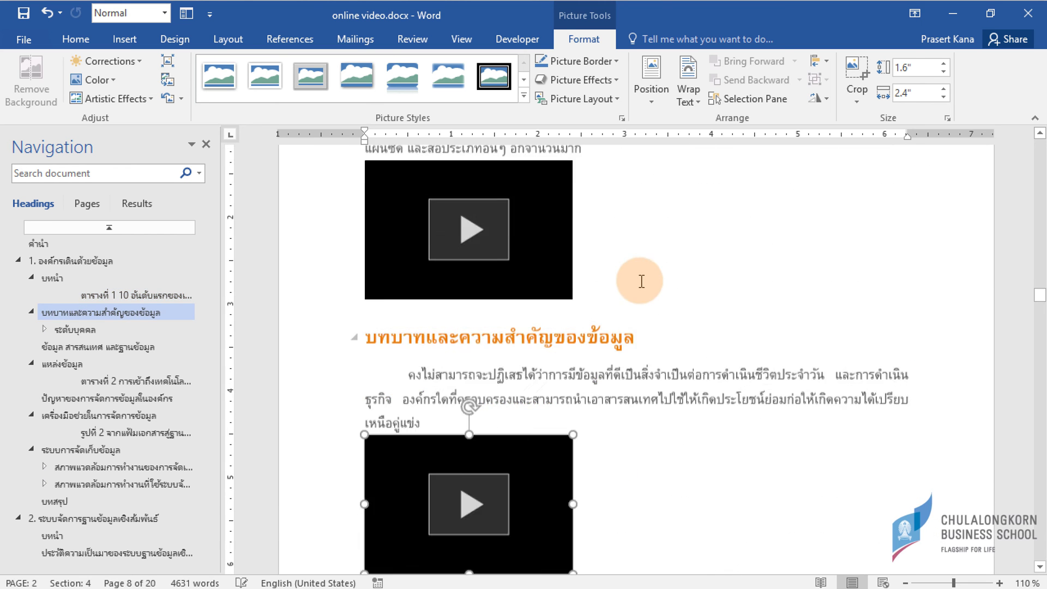
scroll(600, 289, "down", 4)
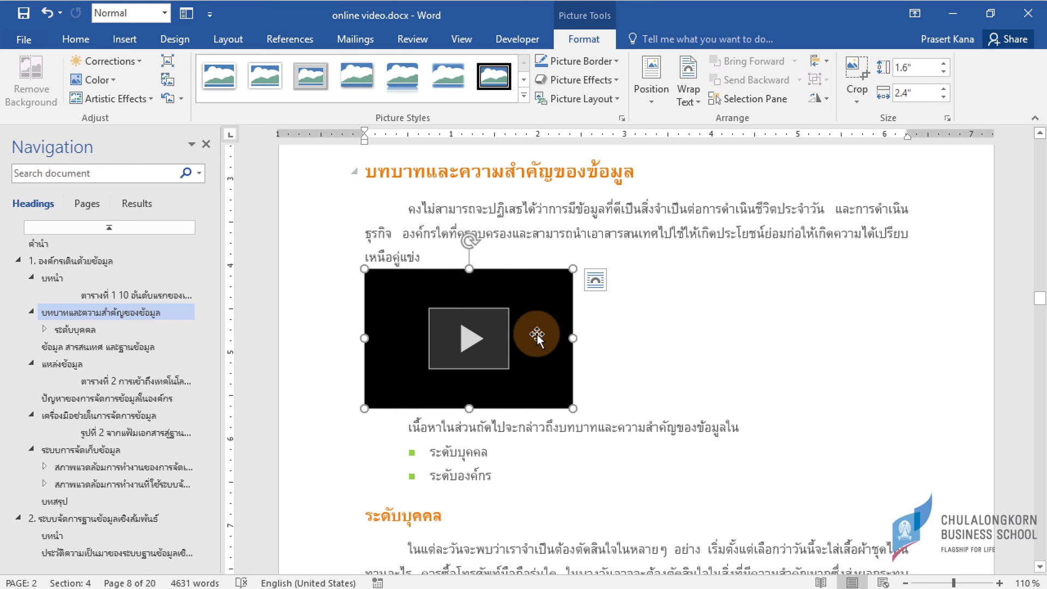
left_click(468, 333)
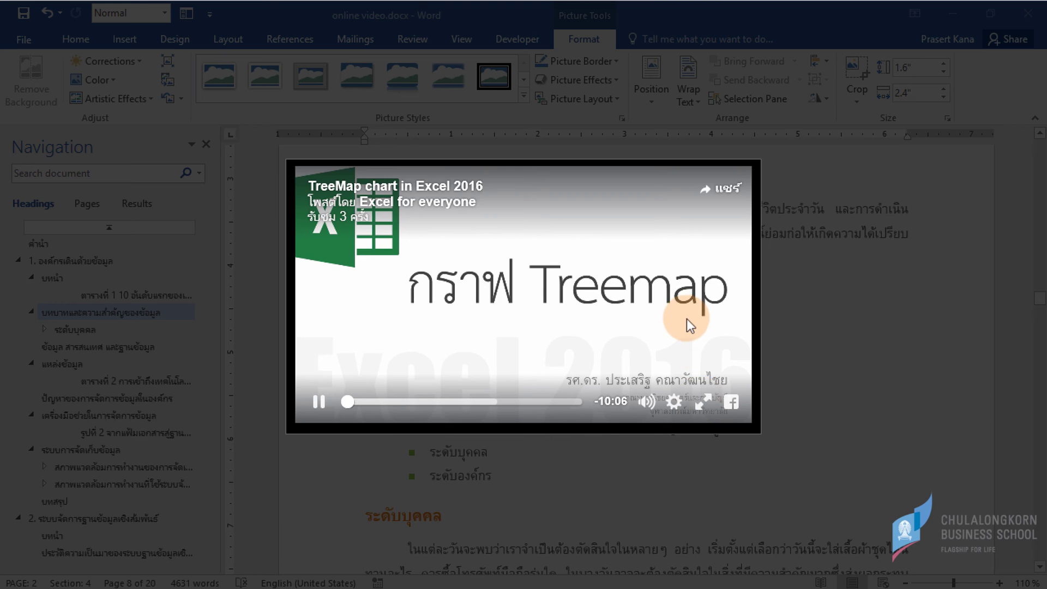
key("Escape")
left_click(658, 329)
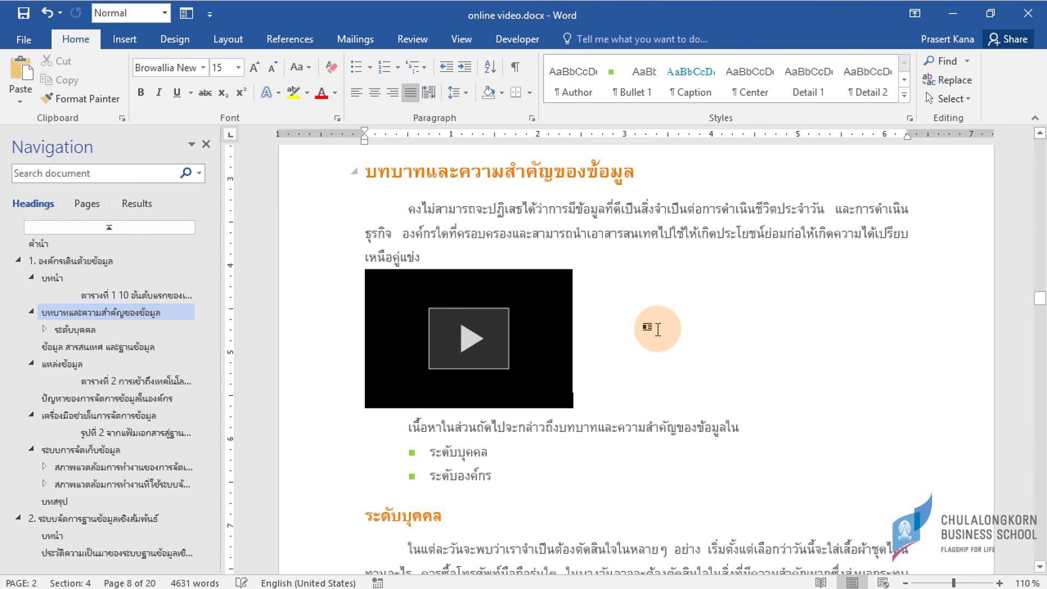
scroll(658, 329, "down", 3)
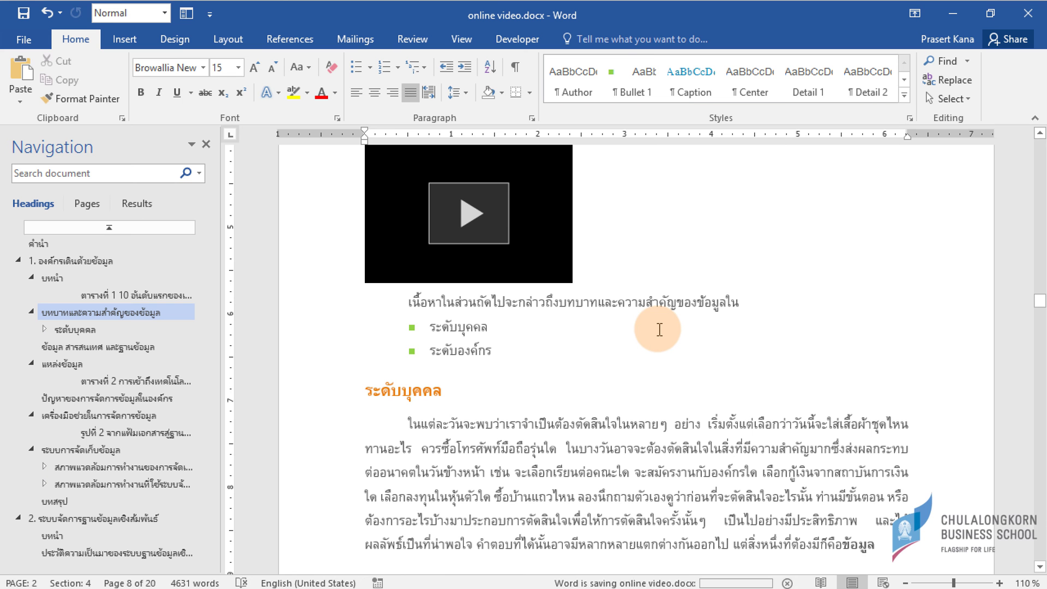
scroll(659, 330, "up", 3)
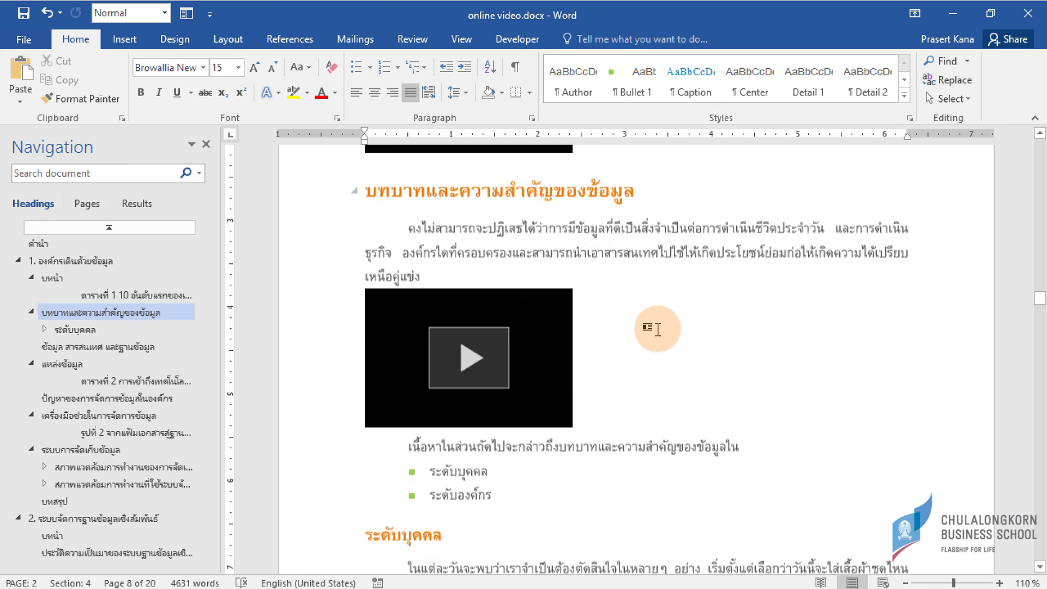
scroll(657, 329, "up", 1)
scroll(658, 329, "up", 2)
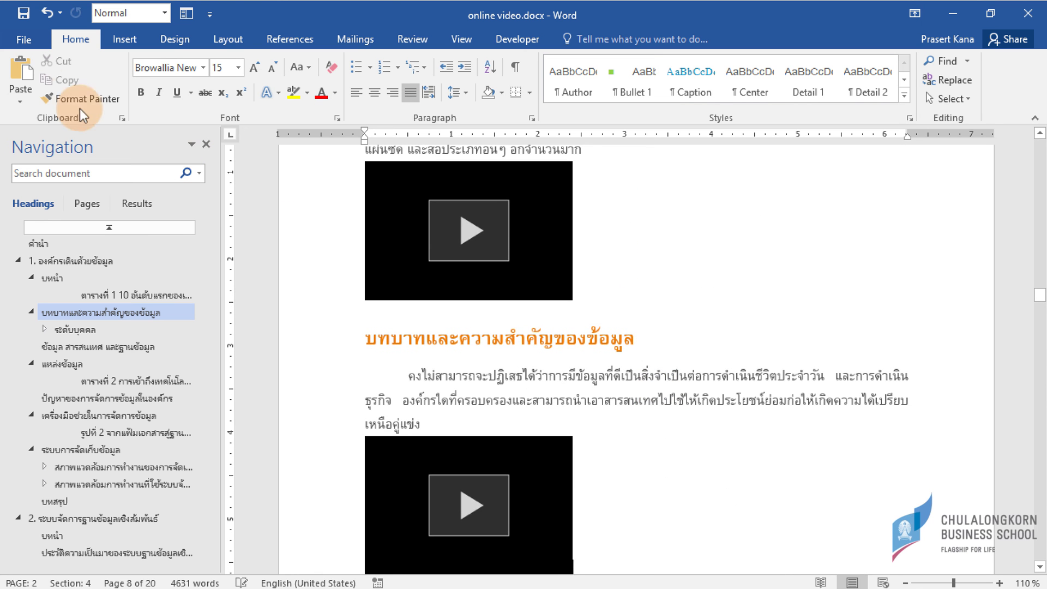
Export the document via Create PDF/XPS as online video.pdf in the Documents folder
left_click(27, 40)
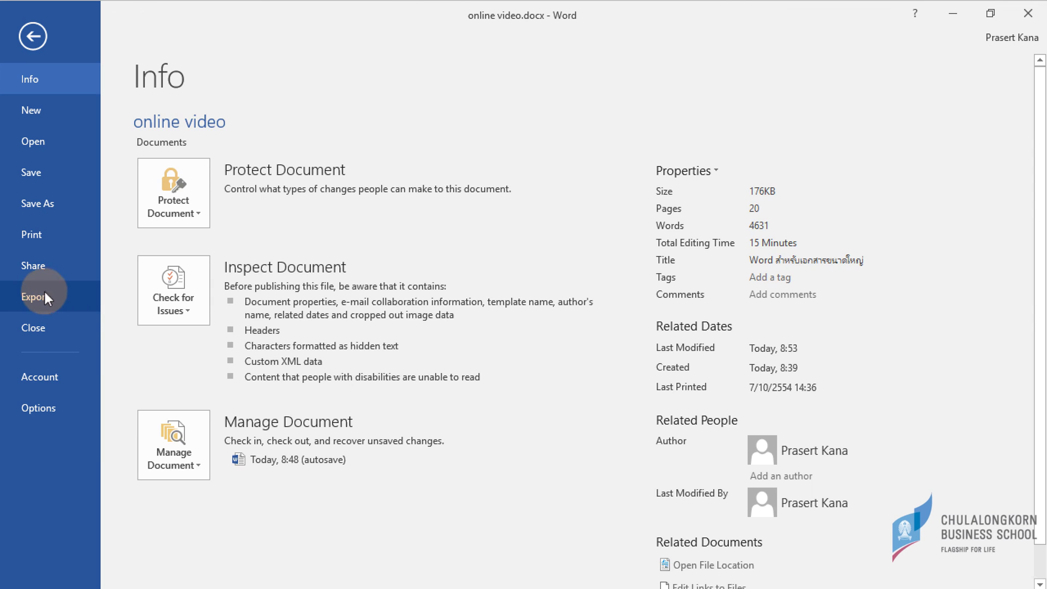
left_click(43, 294)
left_click(426, 252)
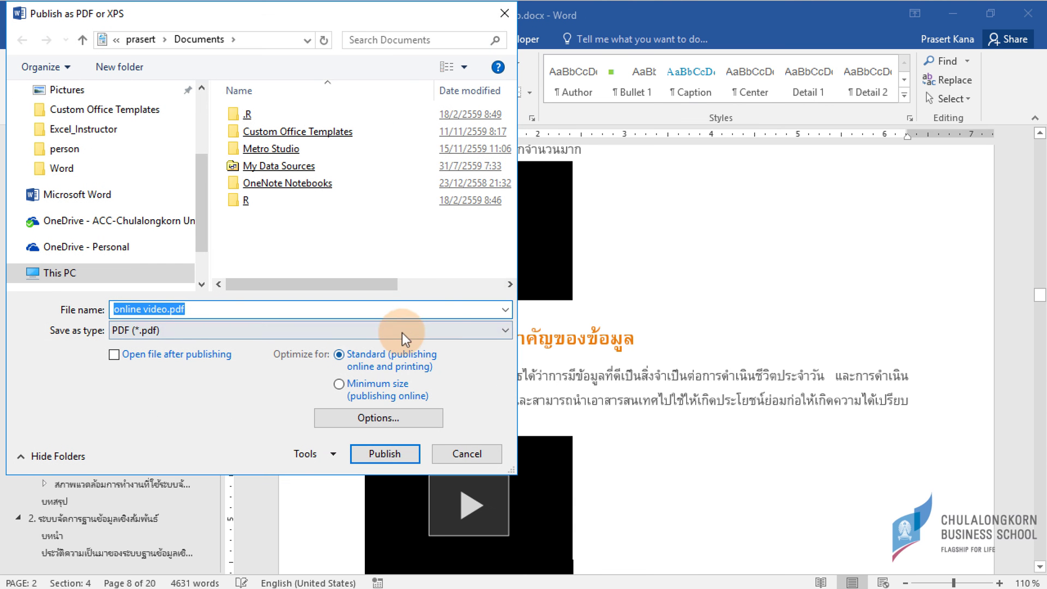
left_click(402, 416)
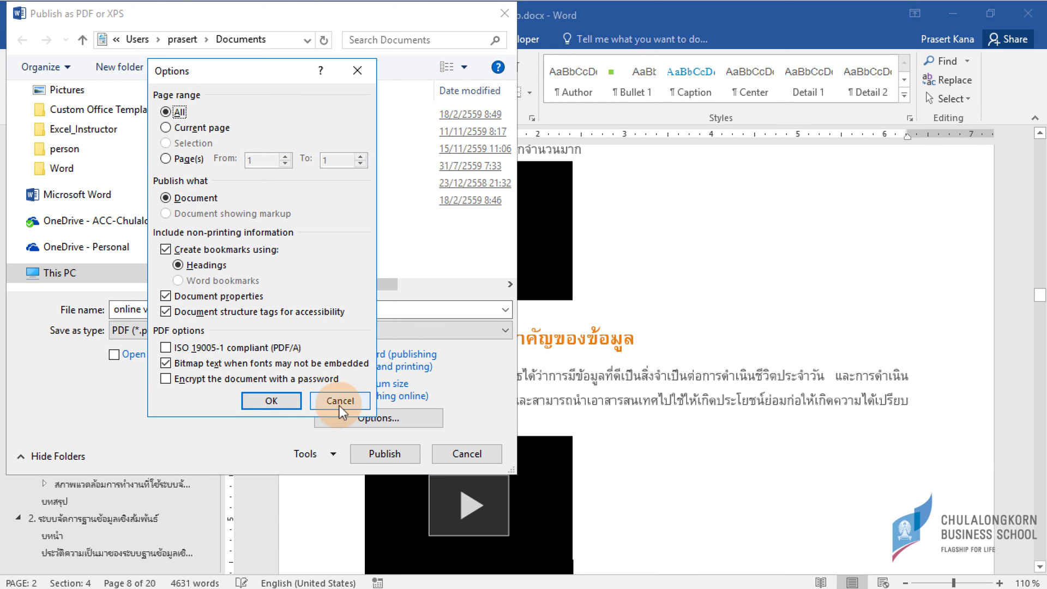
left_click(277, 402)
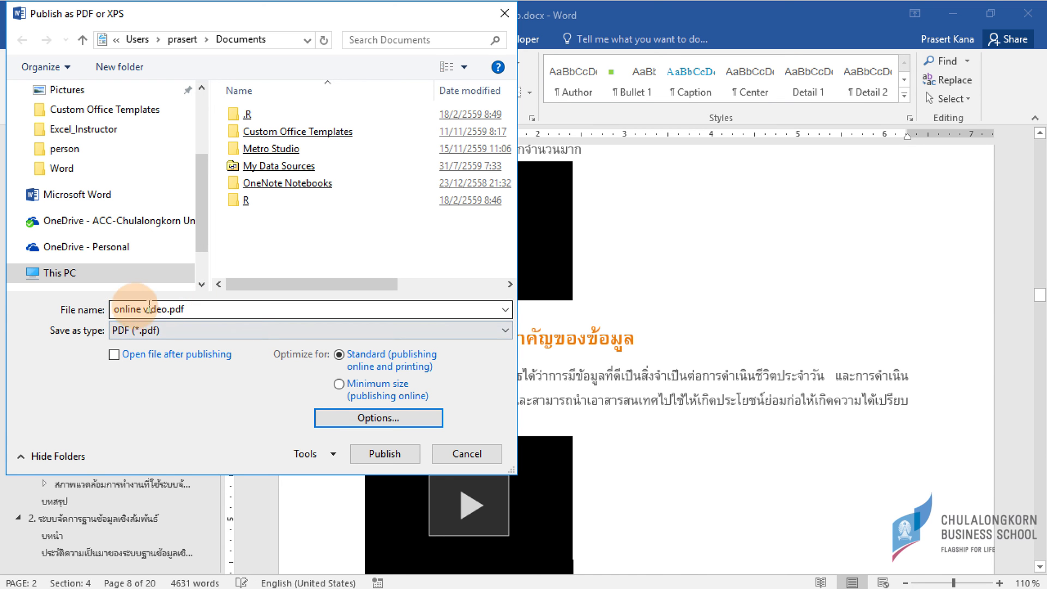
left_click(180, 312)
left_click(384, 453)
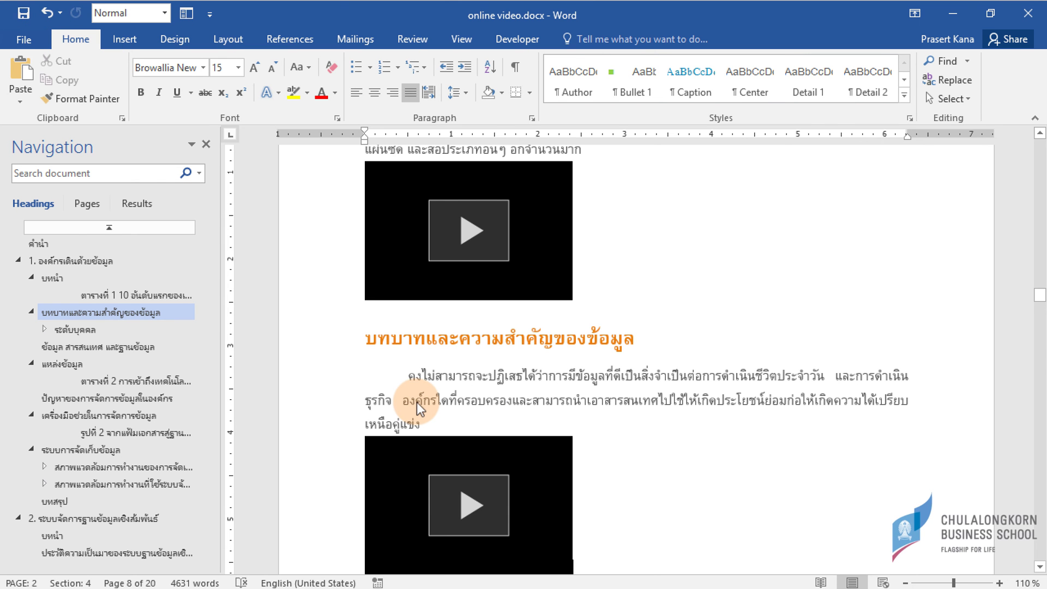
Browse to Documents in File Explorer and open online video.pdf in the browser
key("super+e")
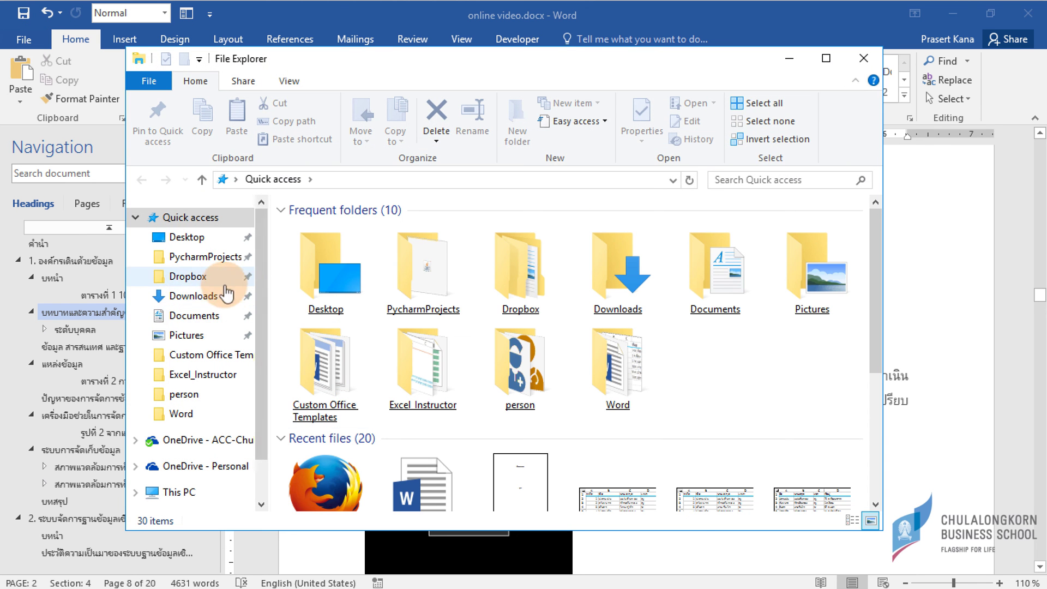
left_click(207, 316)
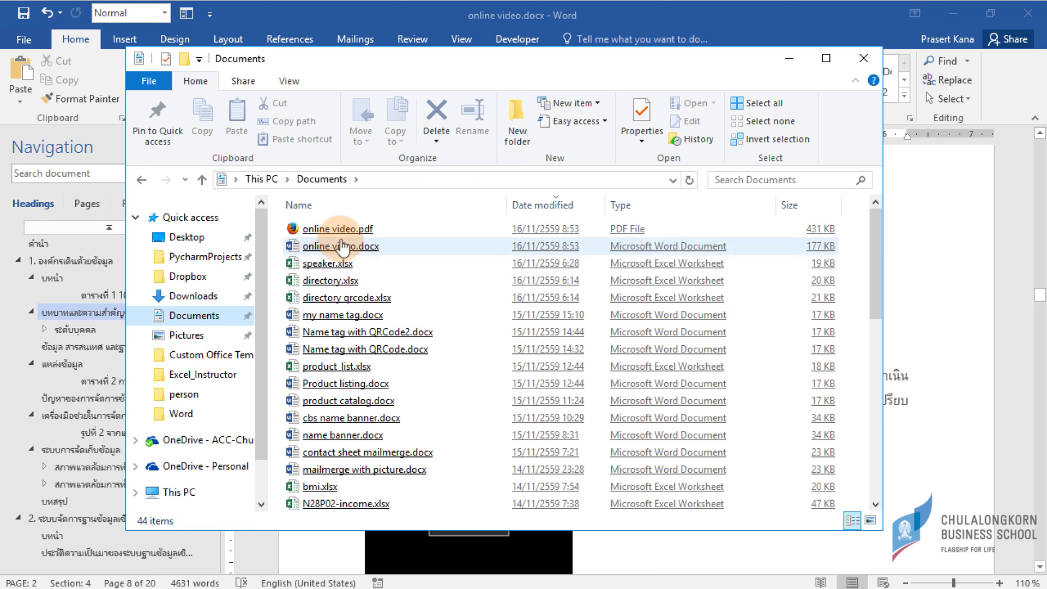
left_click(327, 232)
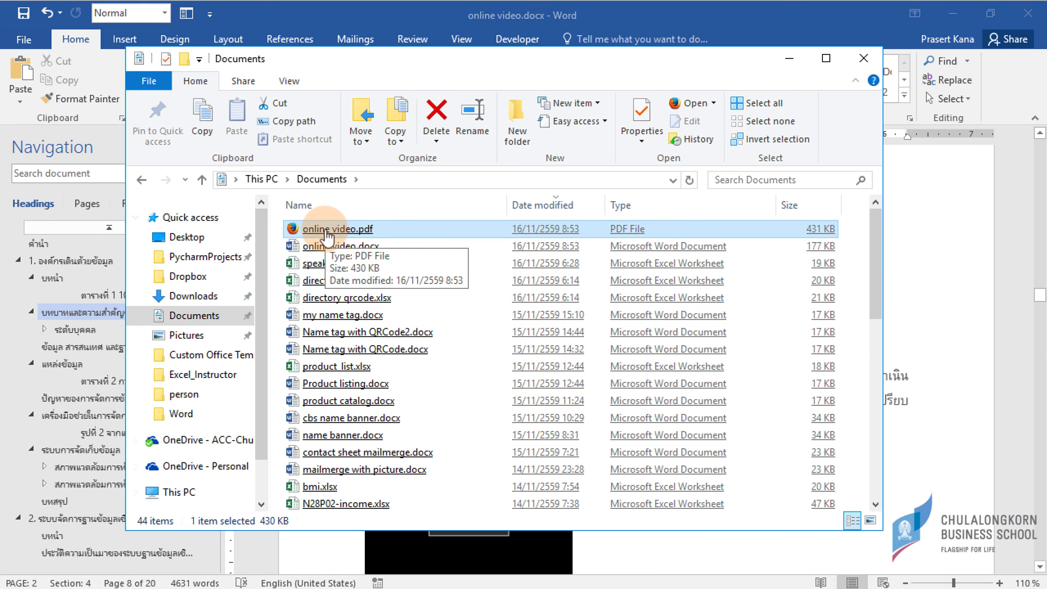
double_click(327, 234)
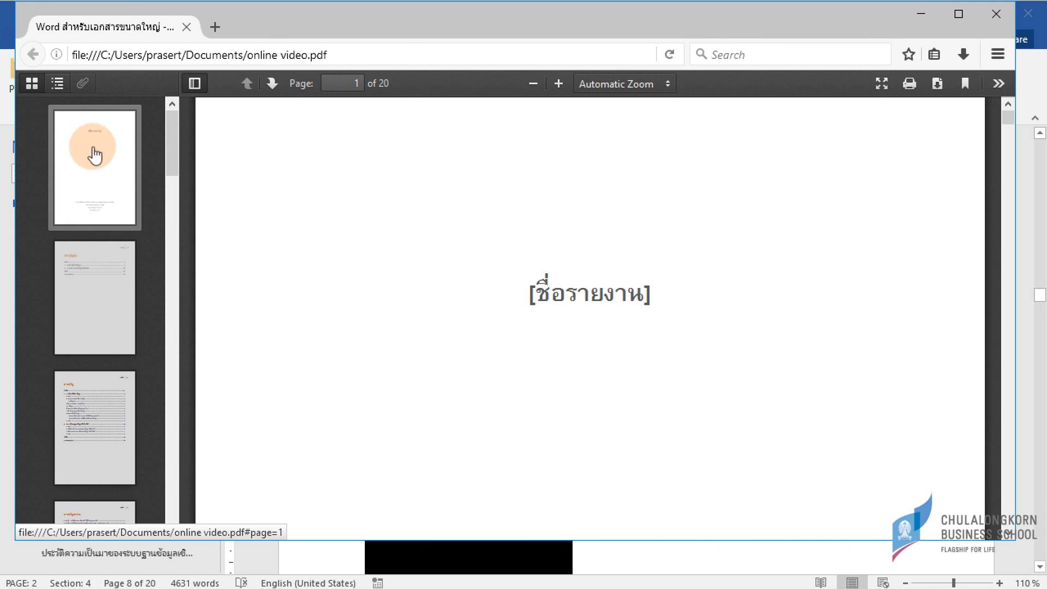
On page 7, follow the Data Mining image's link to YouTube, then return to the PDF
scroll(122, 211, "down", 3)
scroll(123, 211, "down", 3)
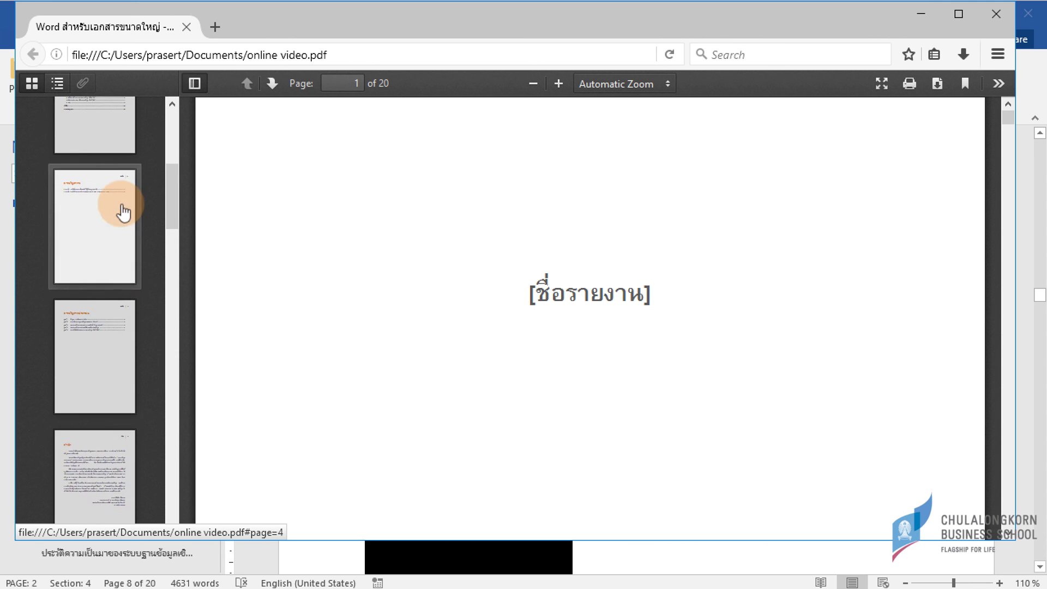
scroll(123, 211, "down", 3)
scroll(122, 235, "down", 3)
left_click(107, 273)
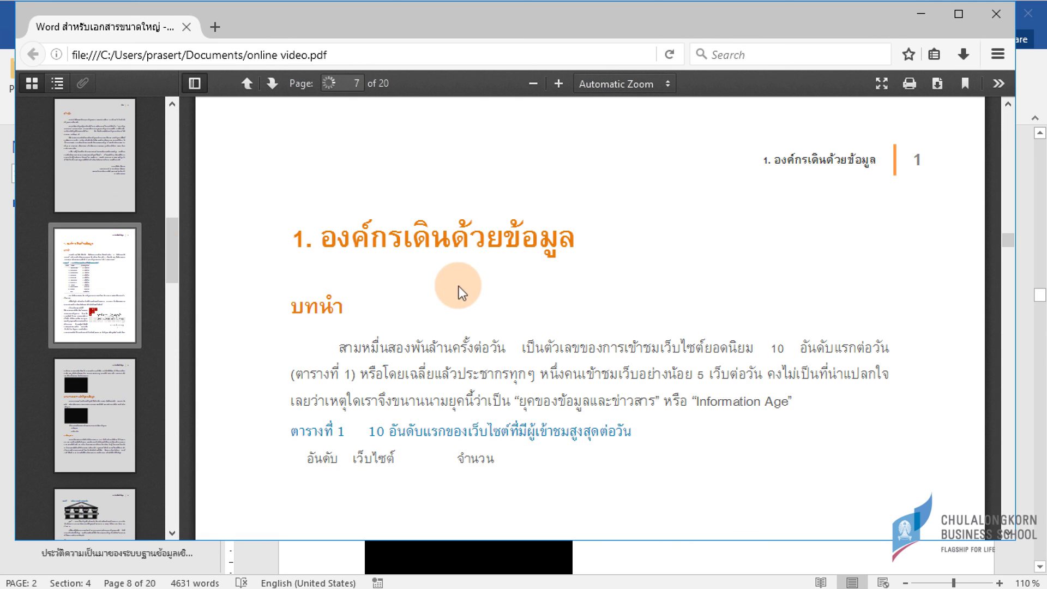
scroll(498, 290, "down", 5)
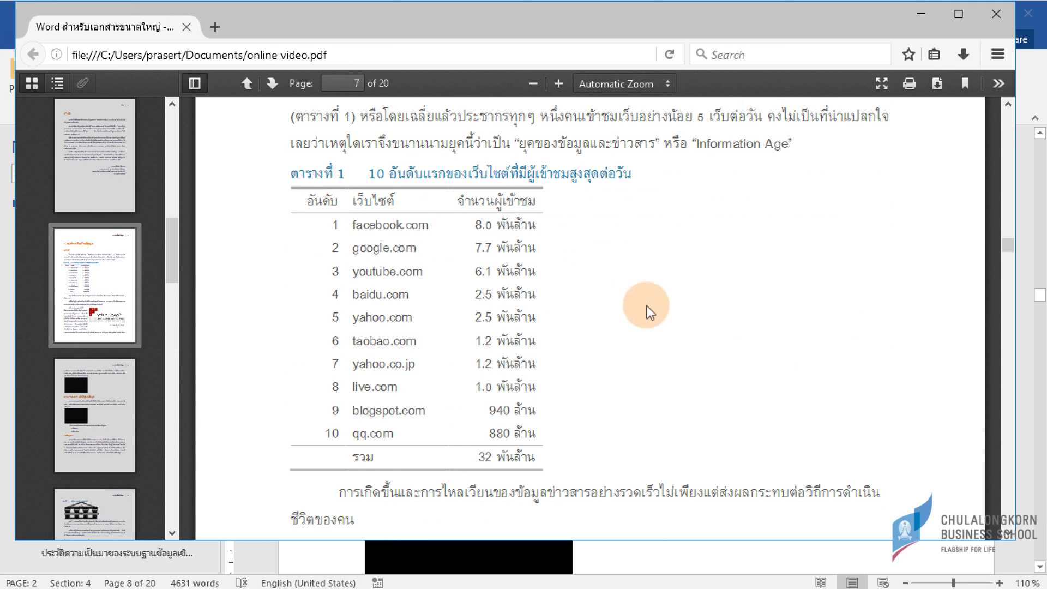
scroll(633, 319, "down", 5)
scroll(704, 373, "down", 2)
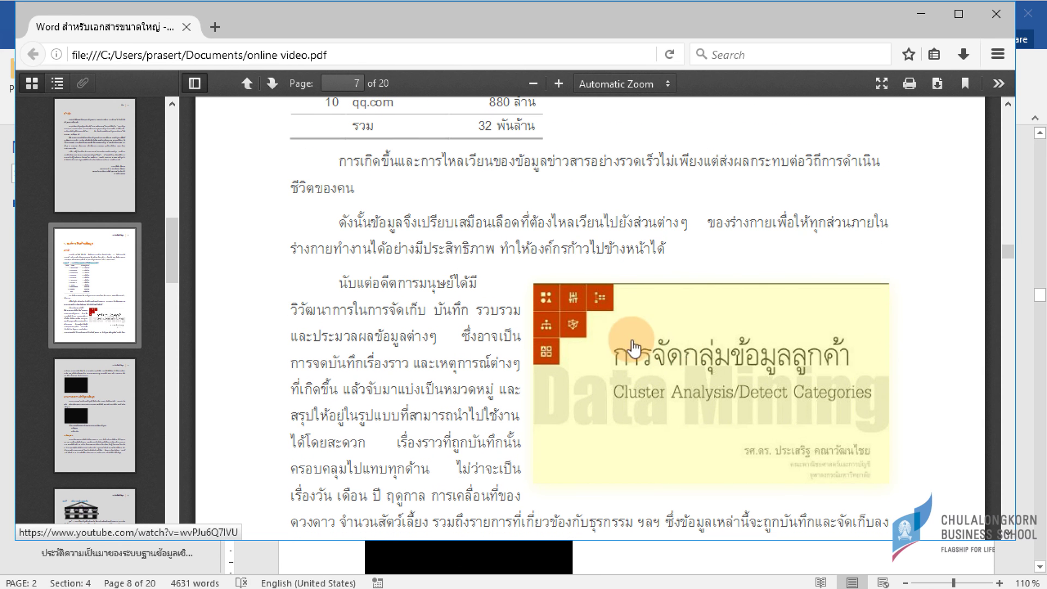
left_click(692, 361)
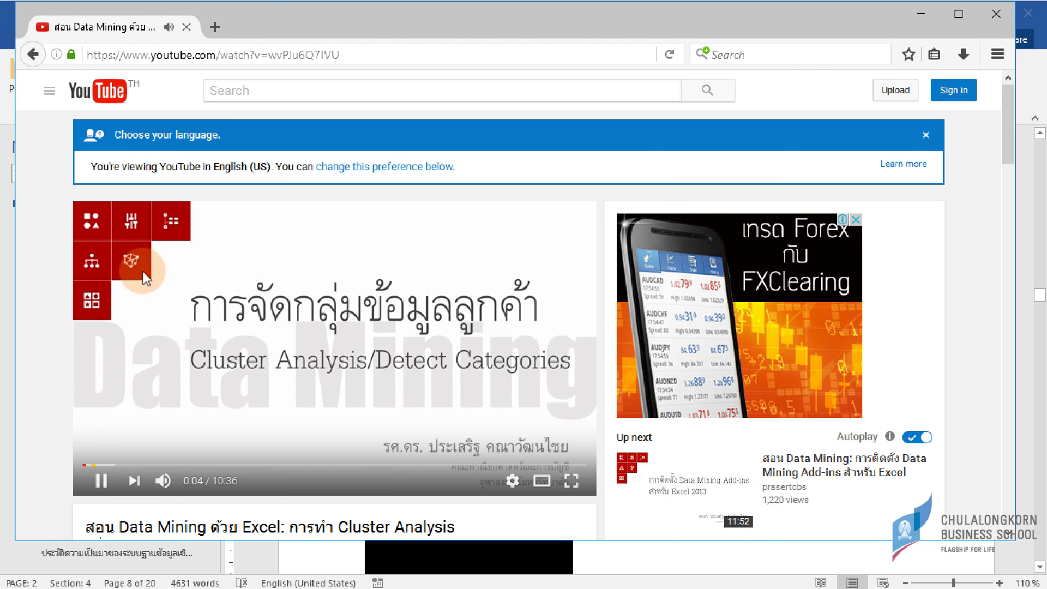
left_click(34, 55)
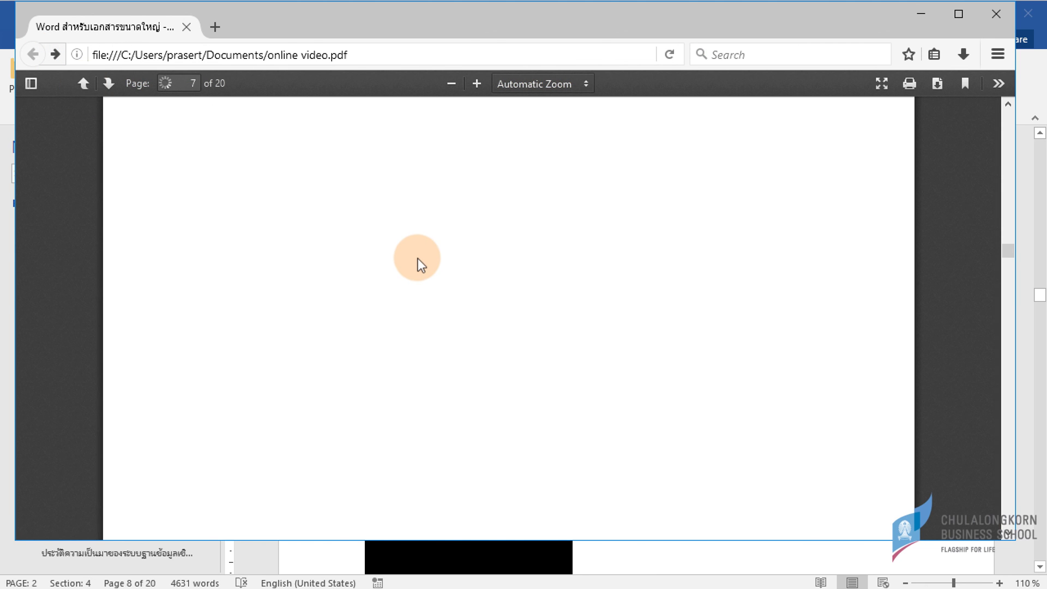
Scroll to page 8, where the embedded videos show only as black boxes
scroll(418, 257, "down", 5)
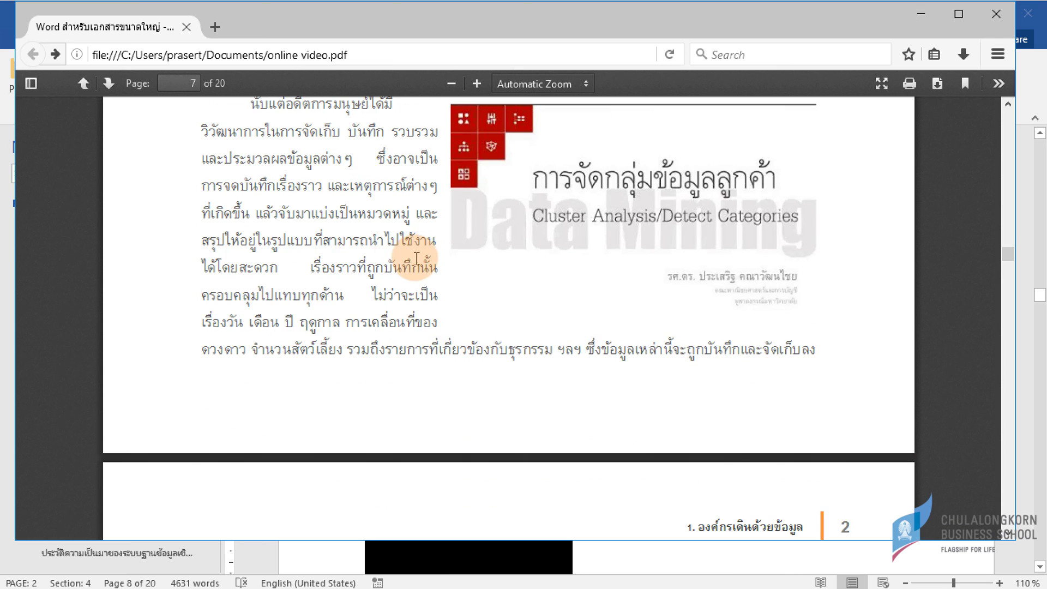
scroll(418, 258, "down", 3)
scroll(417, 259, "down", 1)
scroll(416, 259, "down", 2)
scroll(416, 259, "down", 2)
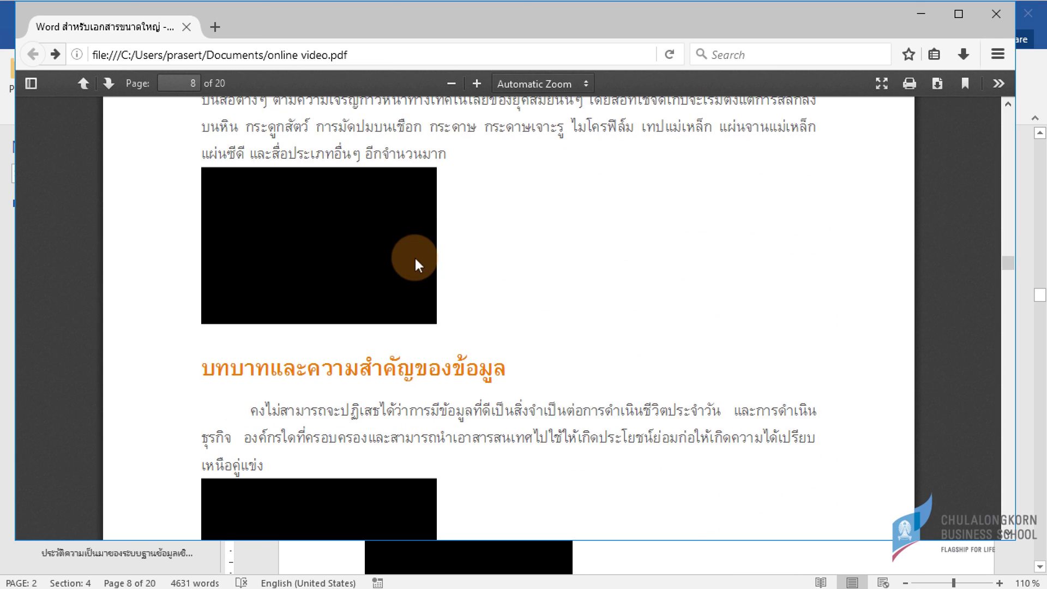
scroll(414, 257, "down", 2)
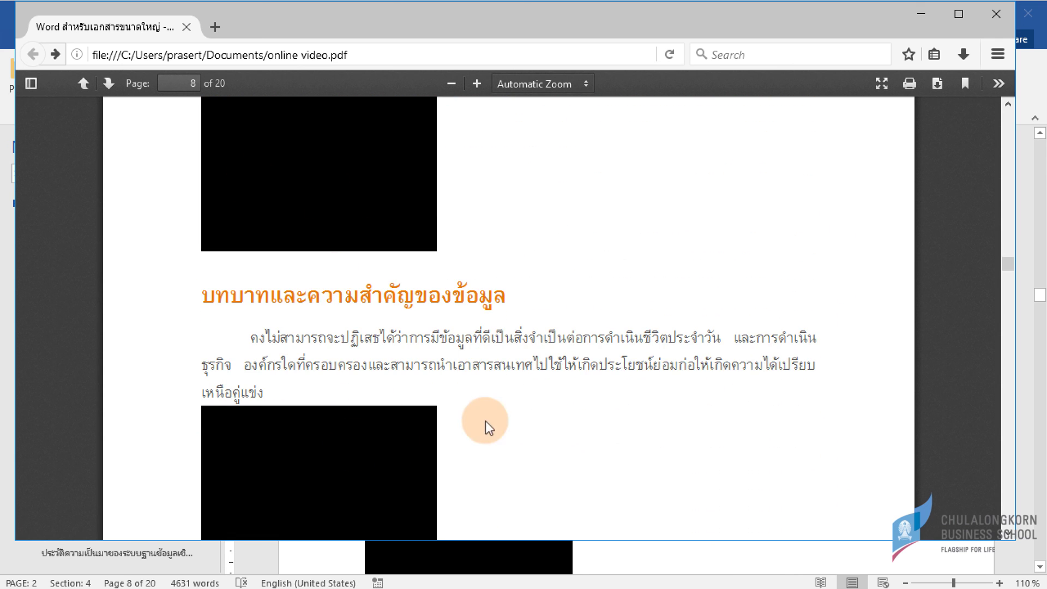
scroll(436, 417, "down", 1)
scroll(343, 382, "down", 1)
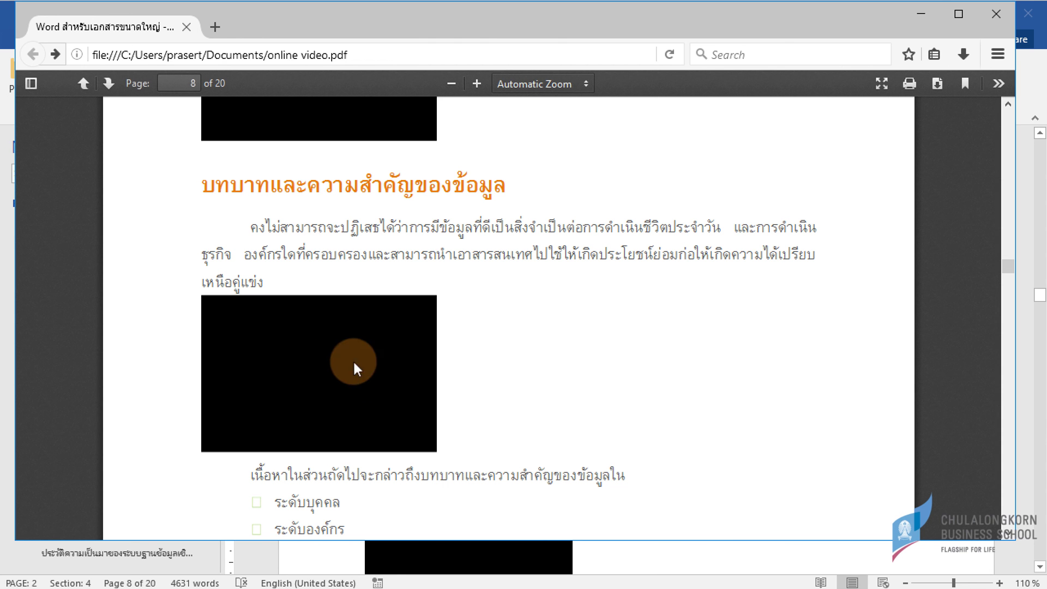
scroll(322, 343, "down", 2)
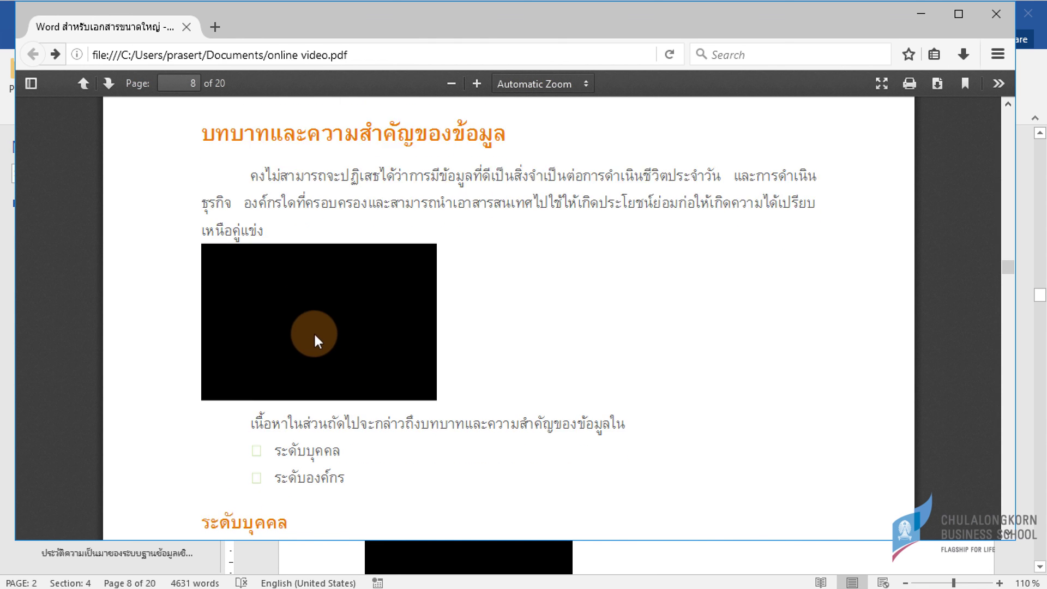
scroll(318, 340, "up", 2)
scroll(312, 333, "up", 3)
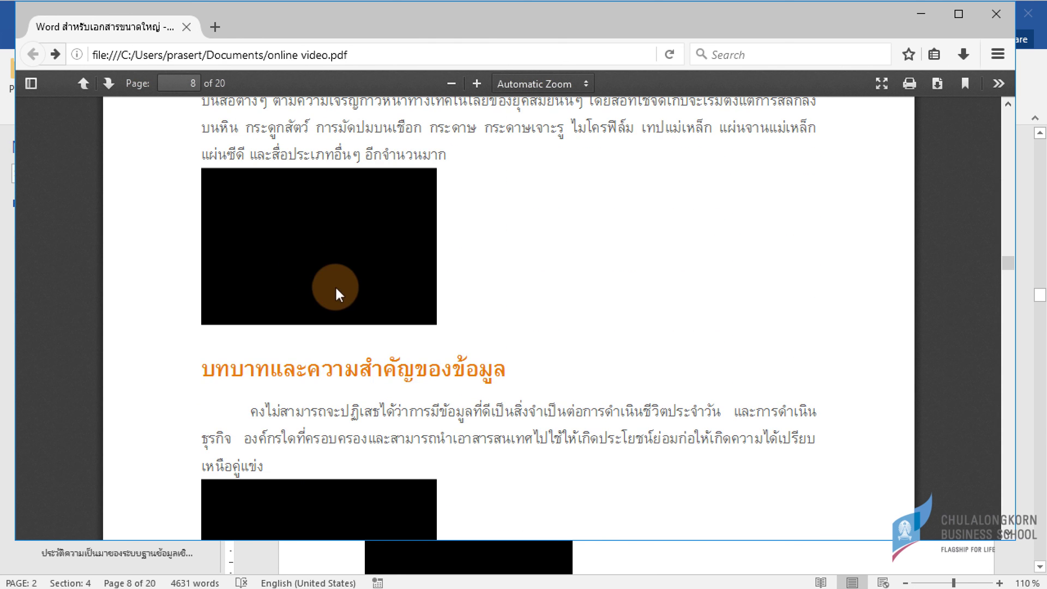
scroll(336, 287, "up", 4)
scroll(338, 289, "up", 5)
scroll(338, 289, "up", 3)
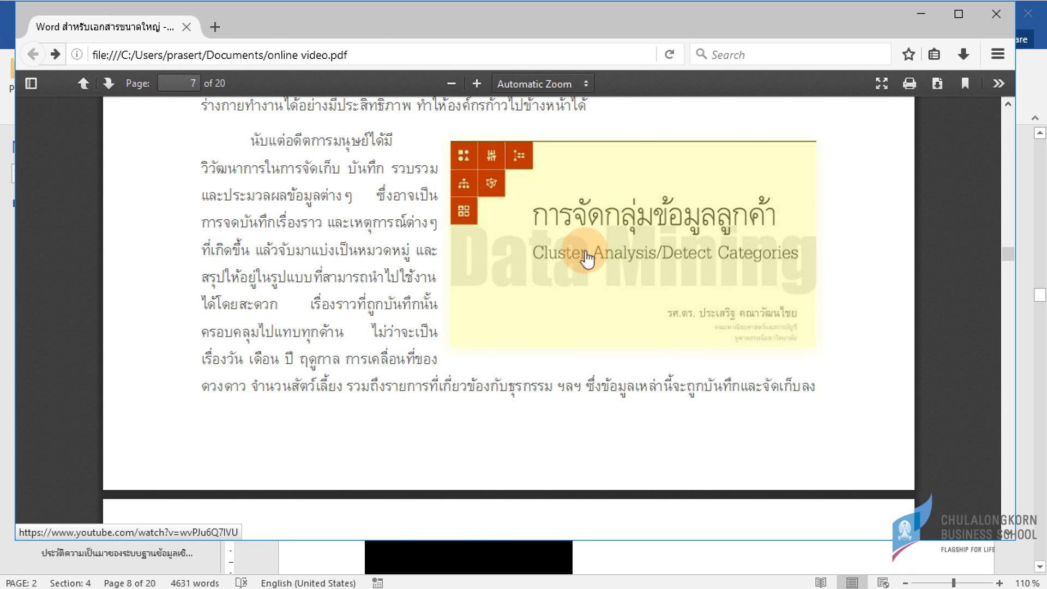
scroll(583, 253, "down", 3)
scroll(464, 400, "down", 3)
scroll(337, 402, "down", 1)
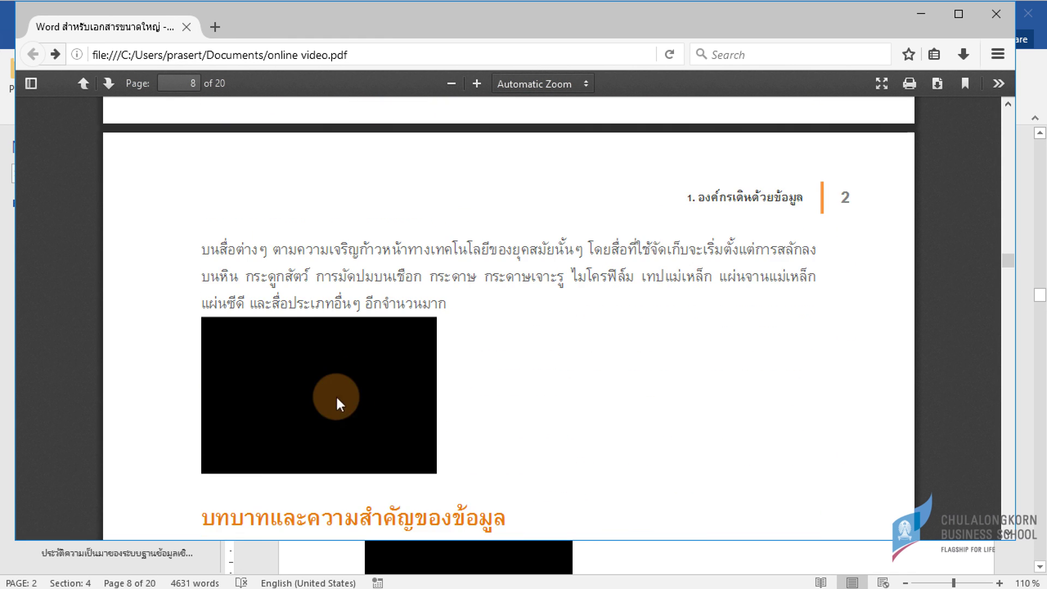
scroll(404, 458, "down", 5)
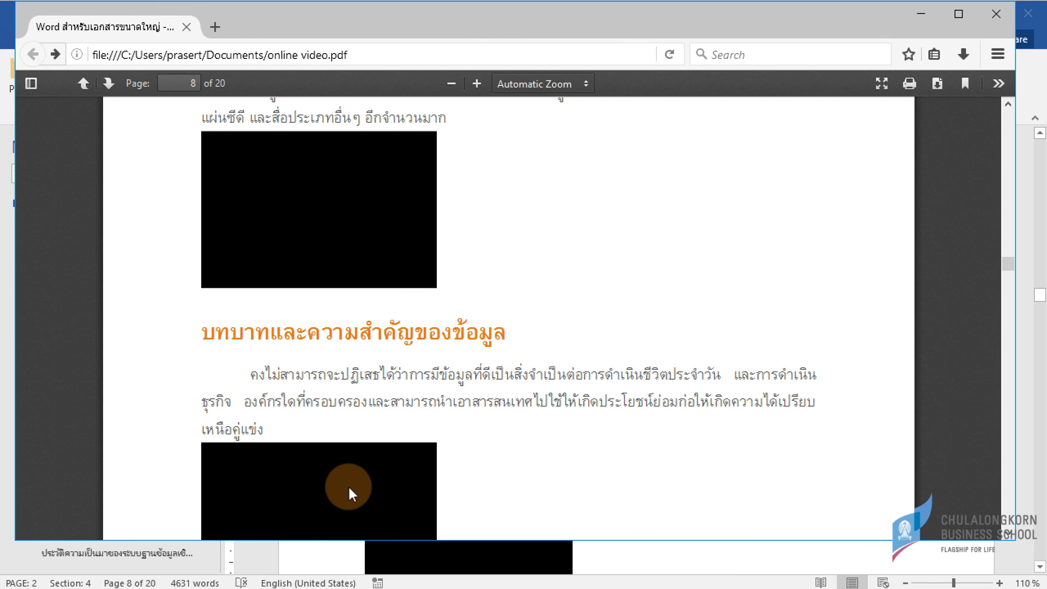
Back in Word, play the second embedded video (TreeMap), then close its preview
key("alt+Tab")
key("alt+Tab")
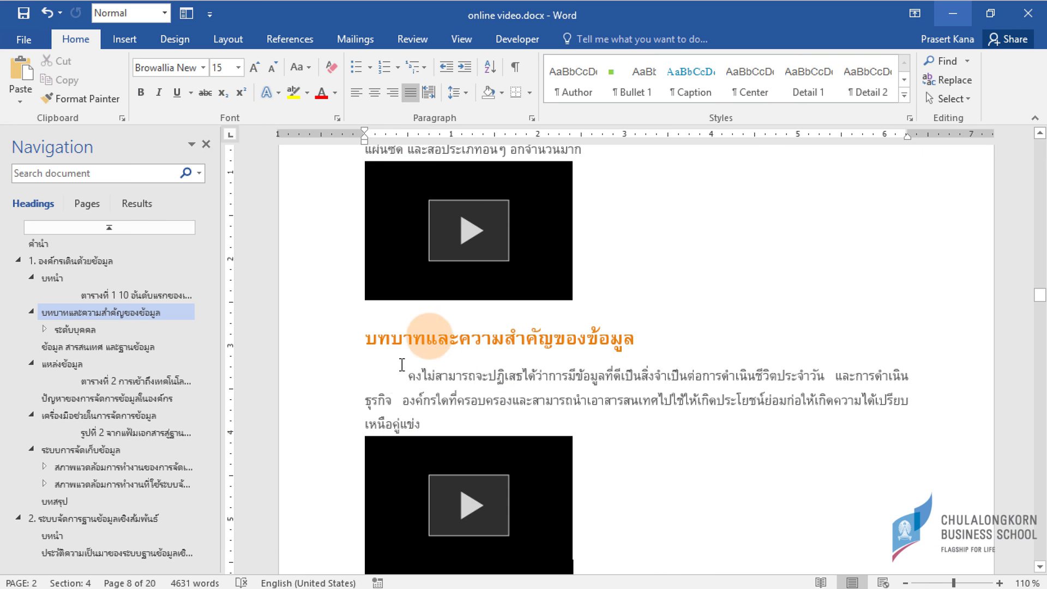
scroll(491, 393, "down", 3)
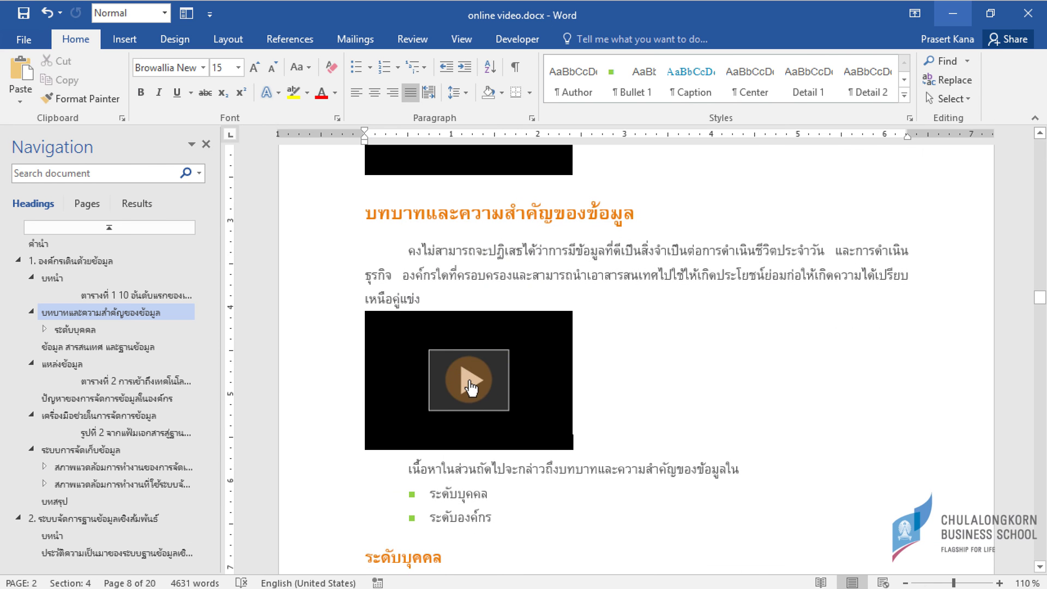
left_click(469, 383)
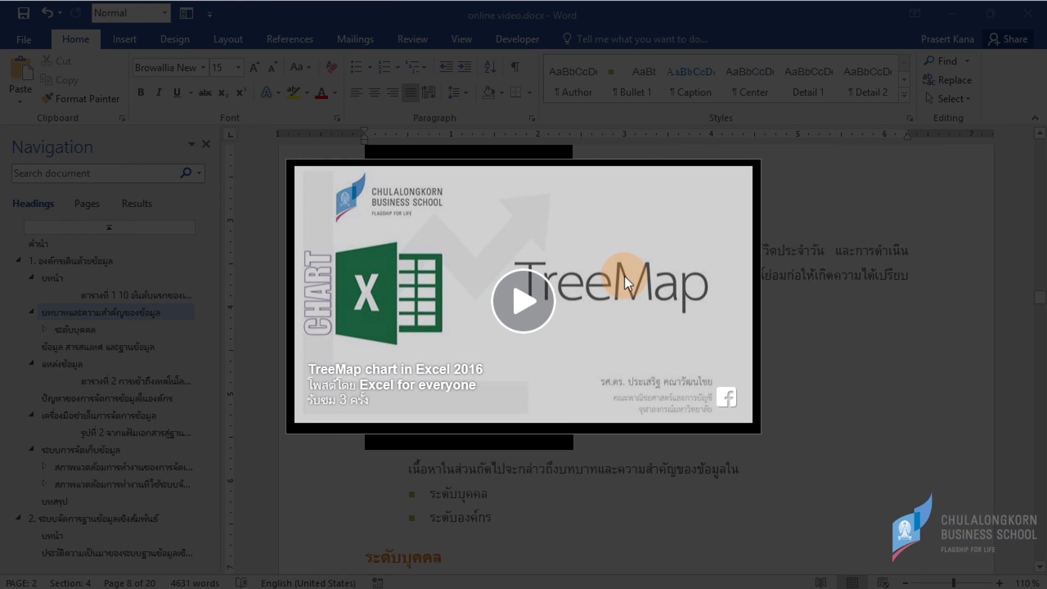
key("Escape")
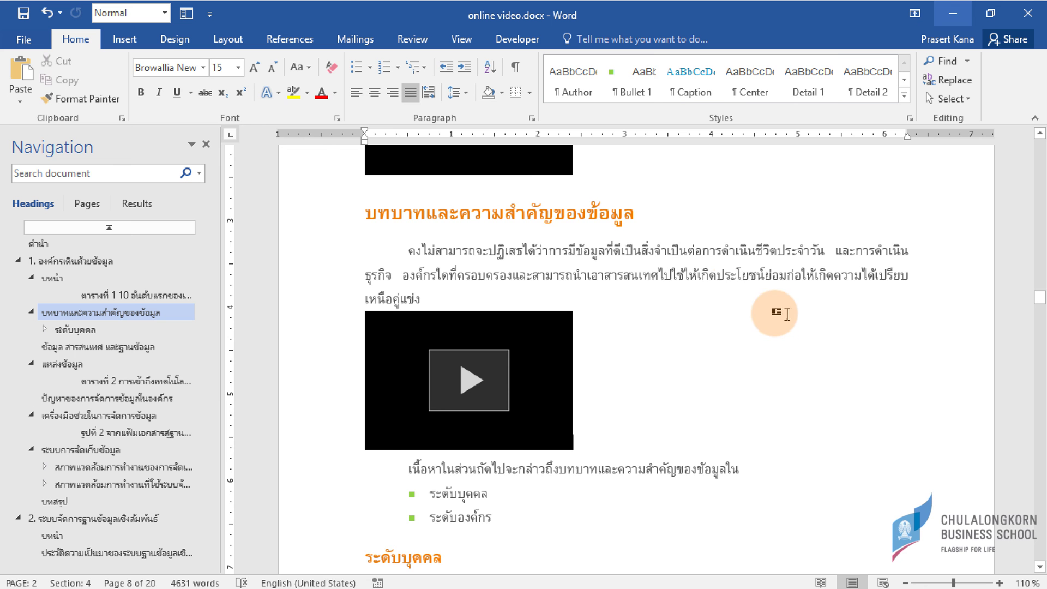
Scroll up and down through the document to review the embedded videos
left_click(669, 274)
scroll(700, 262, "up", 4)
scroll(701, 273, "up", 5)
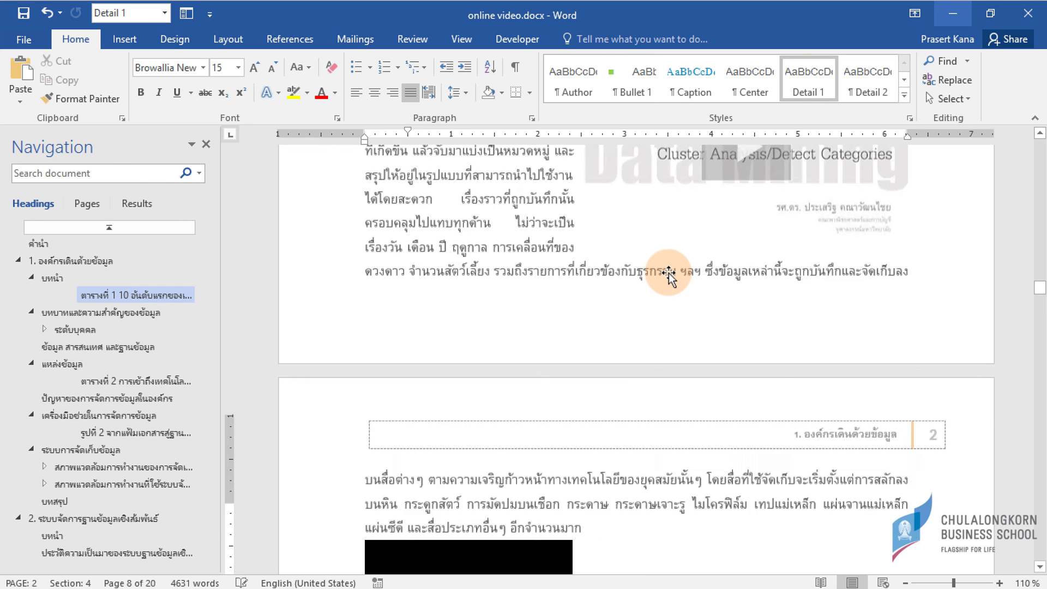
scroll(708, 337, "up", 5)
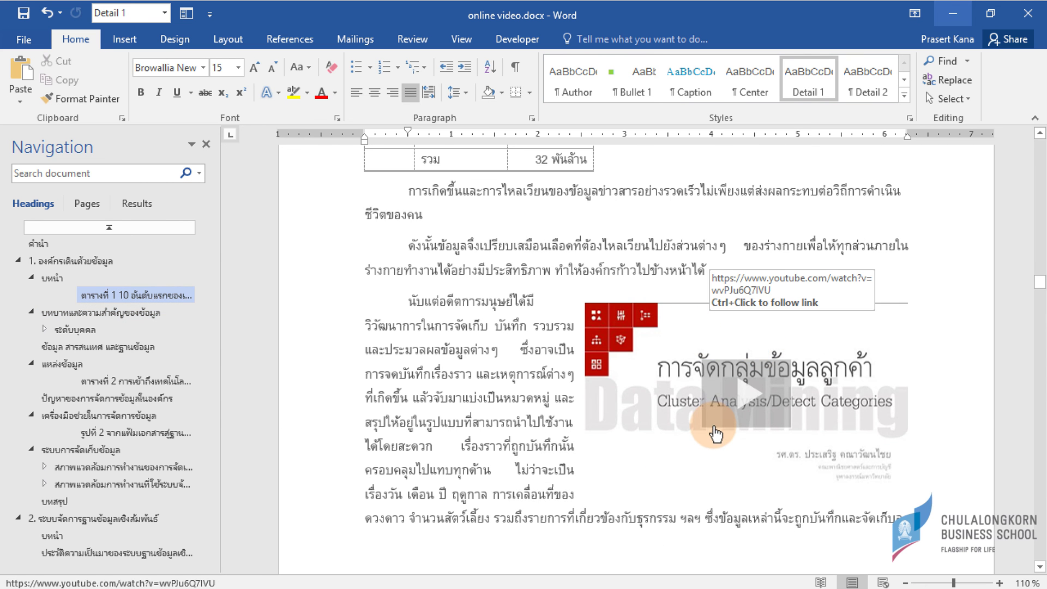
scroll(714, 426, "down", 3)
scroll(682, 415, "down", 2)
scroll(660, 396, "down", 4)
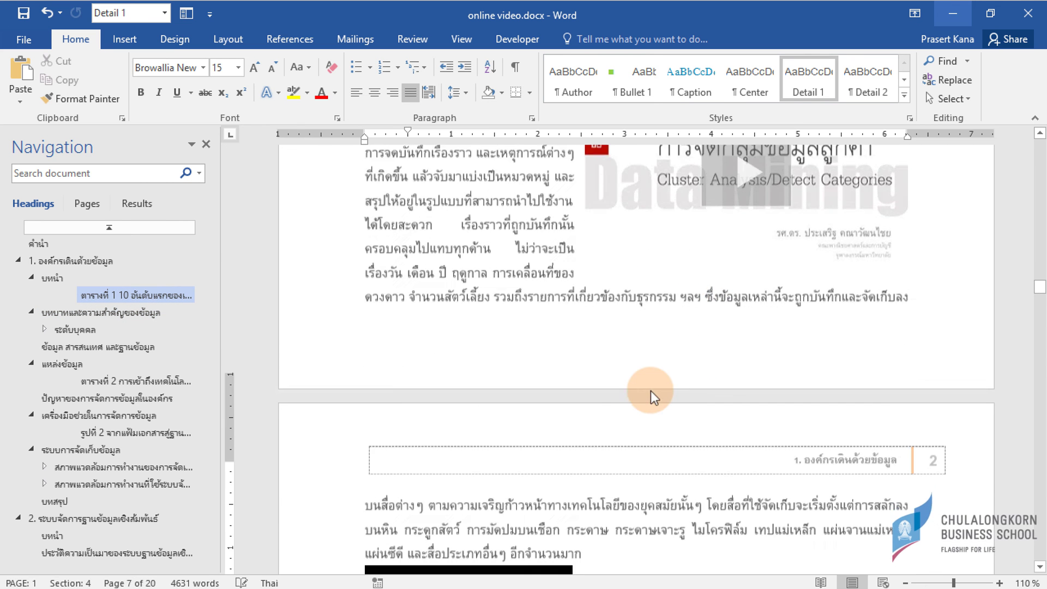
scroll(650, 390, "down", 5)
scroll(651, 390, "down", 5)
scroll(651, 390, "down", 5)
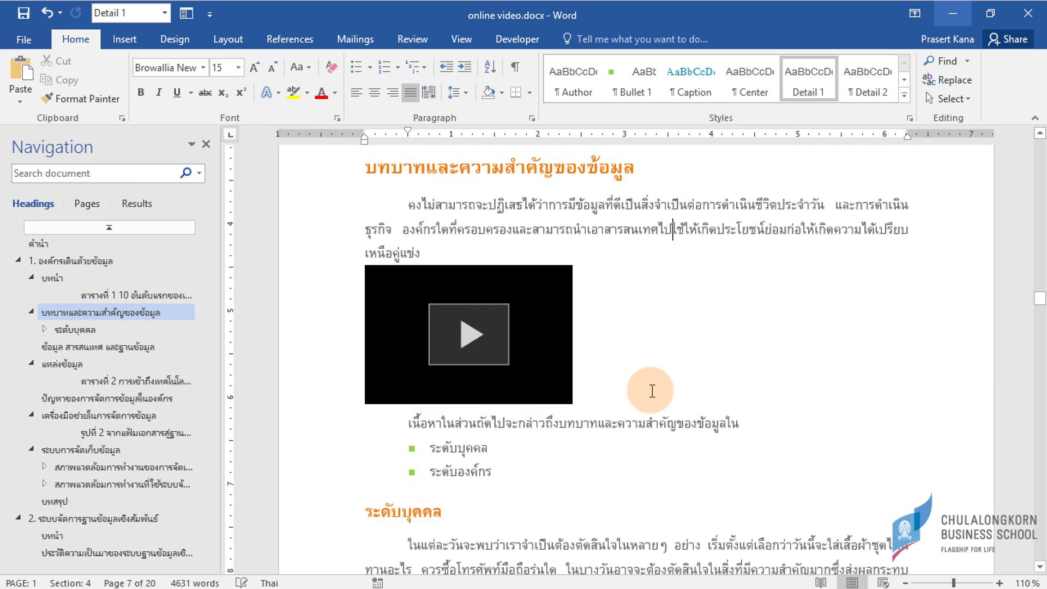
scroll(652, 390, "down", 4)
scroll(652, 390, "down", 1)
scroll(652, 390, "down", 4)
scroll(652, 391, "down", 2)
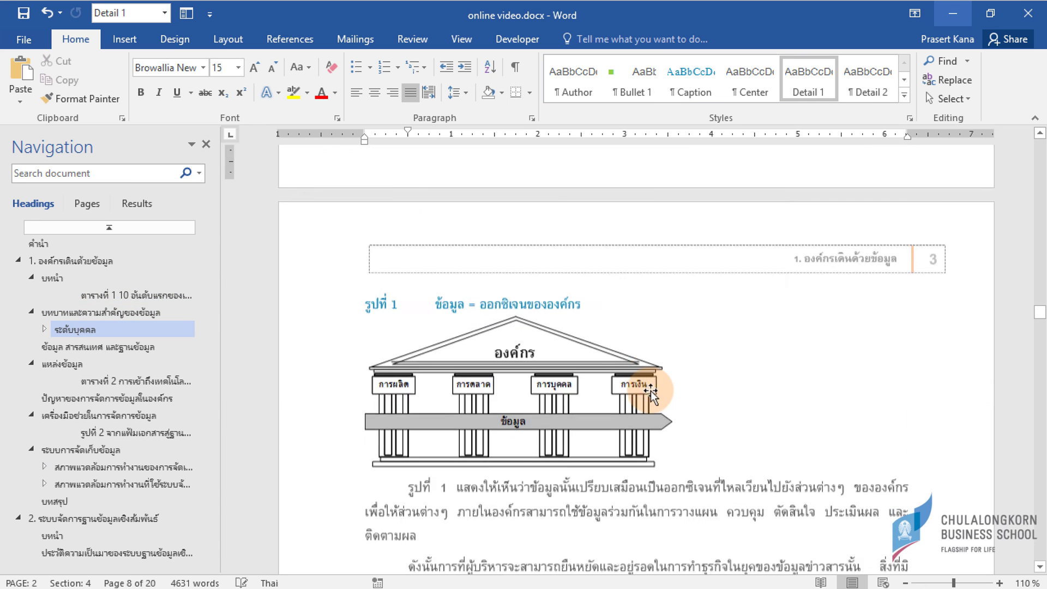
scroll(652, 390, "down", 3)
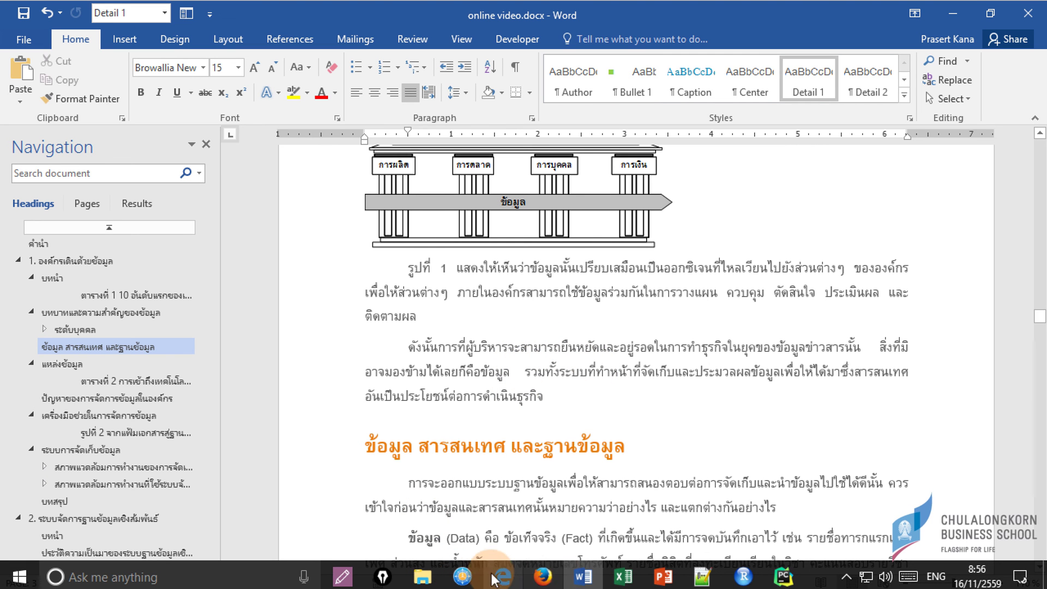
In a new browser tab, go to YouTube and search for 'สอน java'
left_click(504, 577)
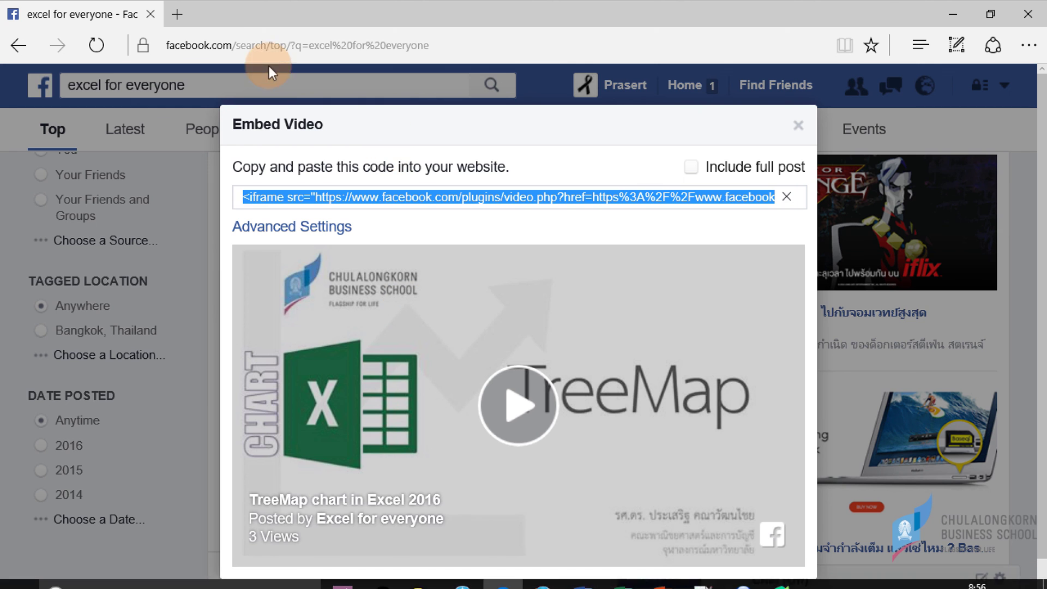
left_click(178, 14)
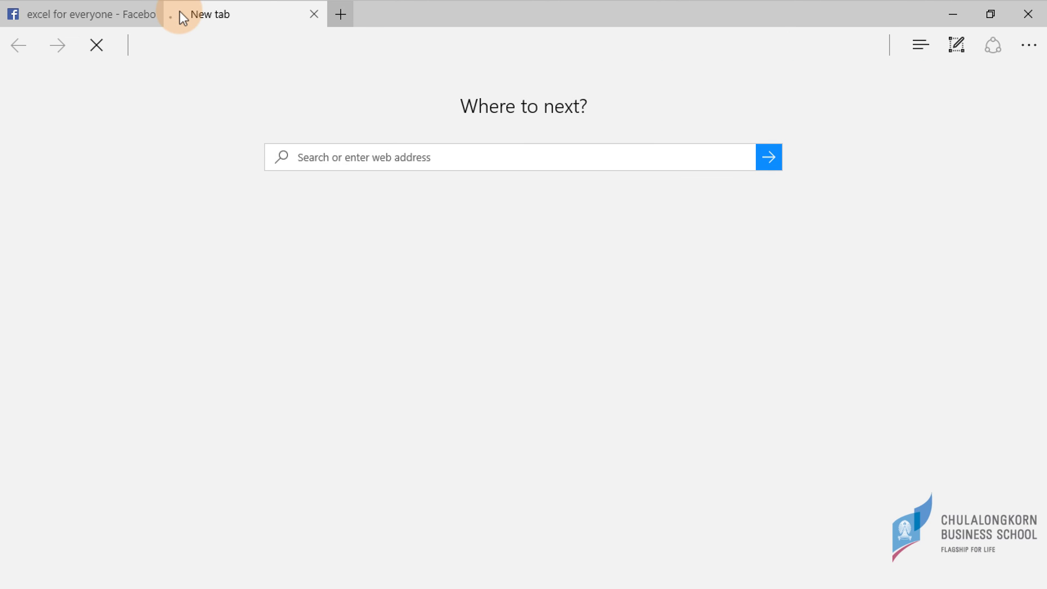
type("youtube.com")
key("Return")
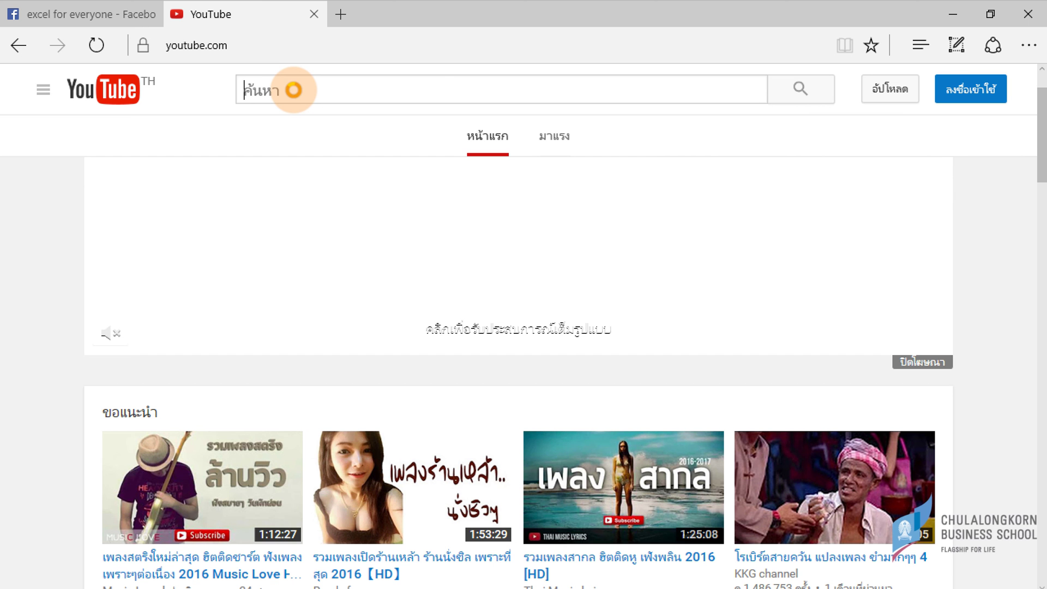
type("สอน")
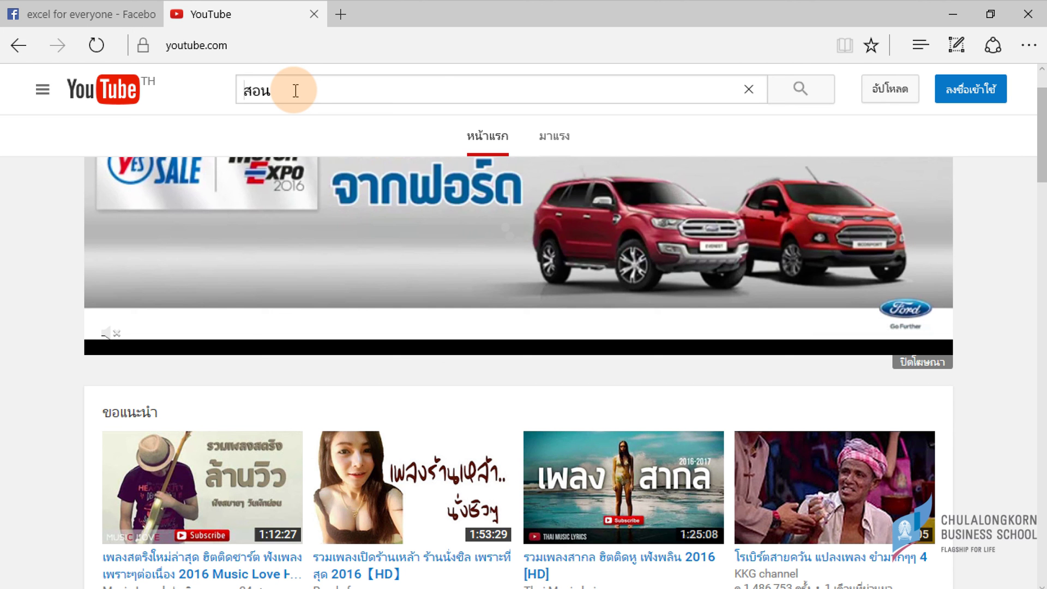
type(" java")
key("Return")
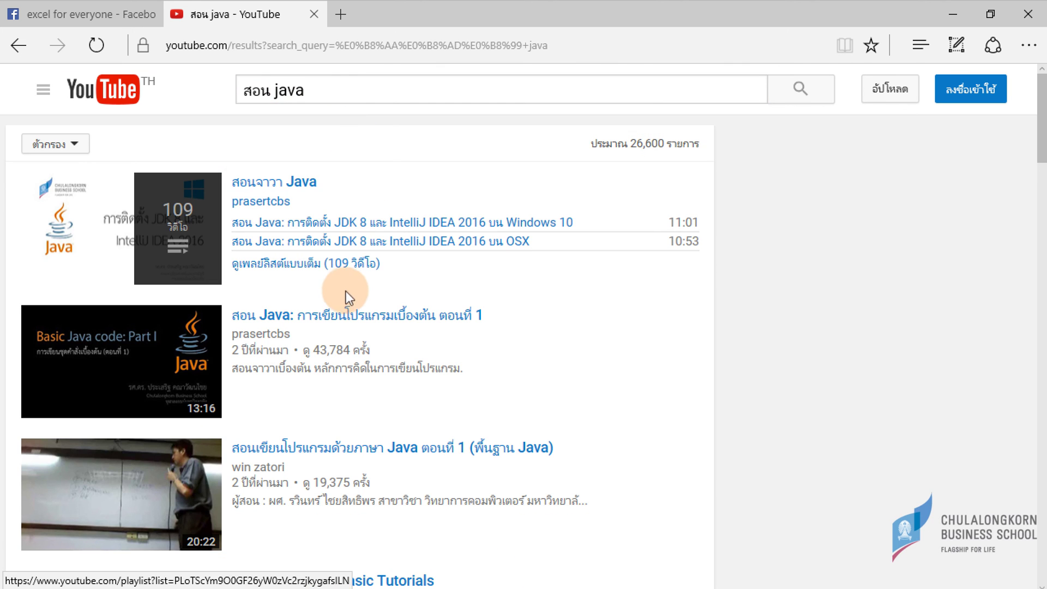
Open the Basic Java code: Part I video, copy its URL, pause it, and return to Word
left_click(280, 317)
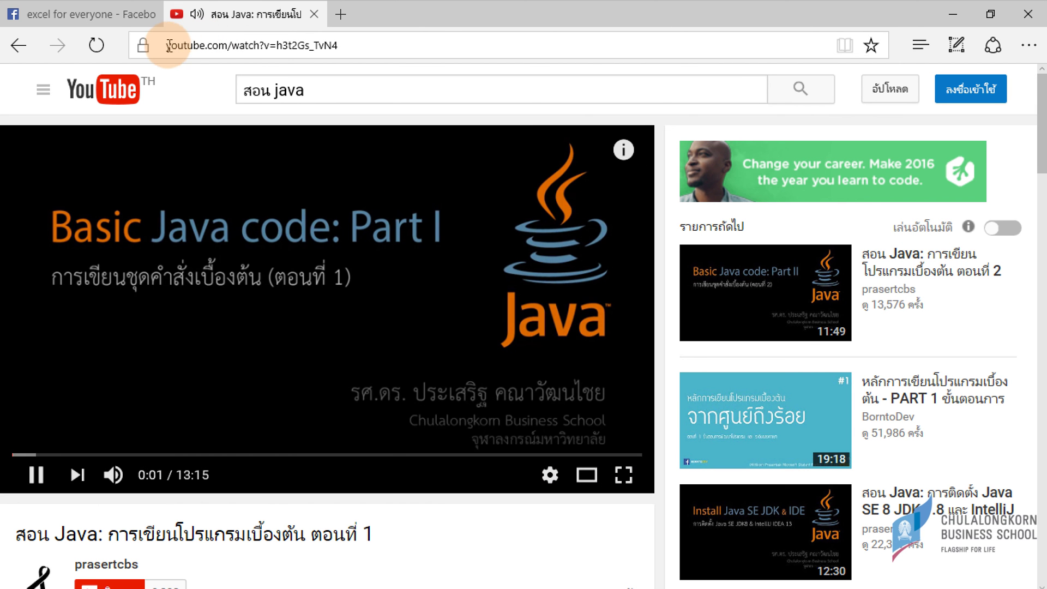
left_click(255, 48)
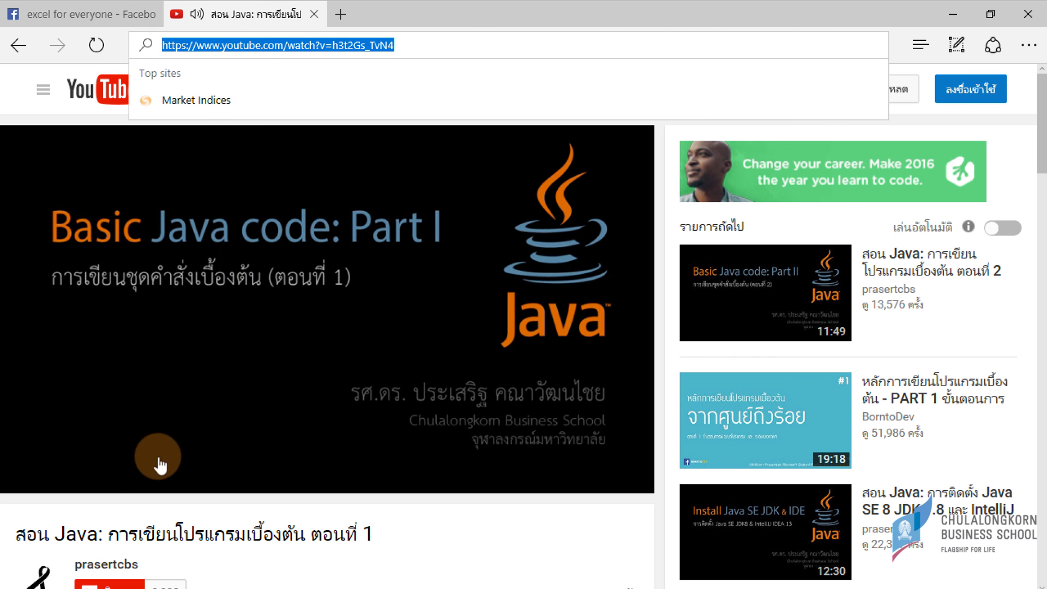
left_click(33, 474)
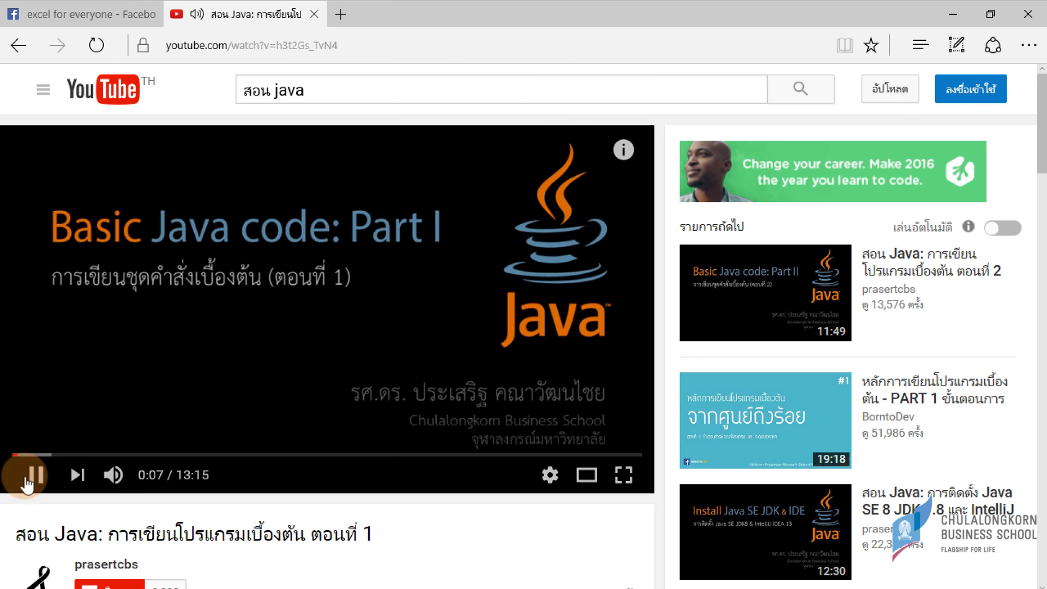
key("alt+Tab")
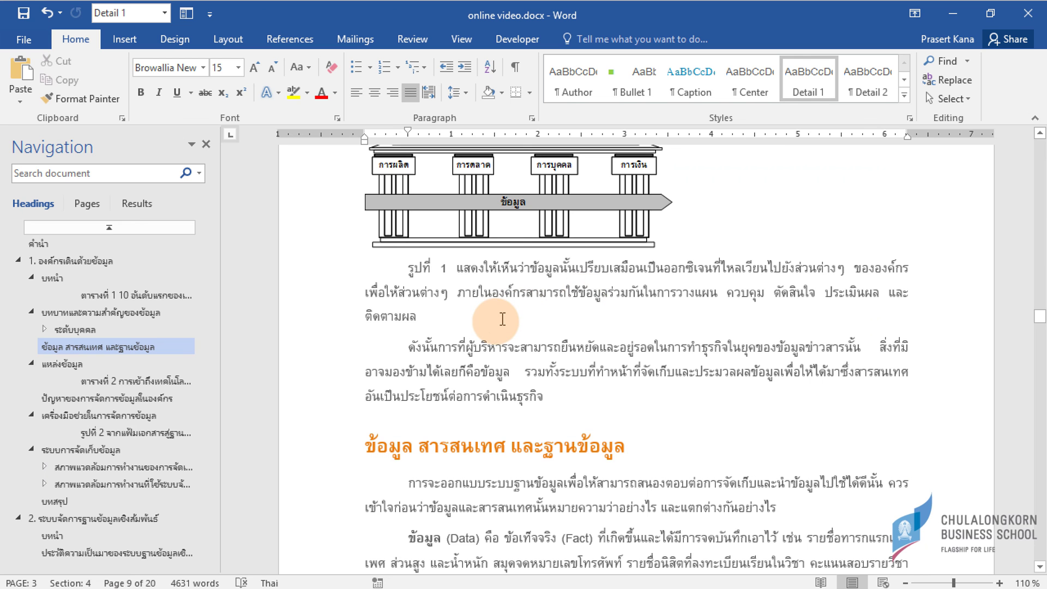
Start a new English-language paragraph after ติดตามผล below the Figure 1 text
left_click(497, 322)
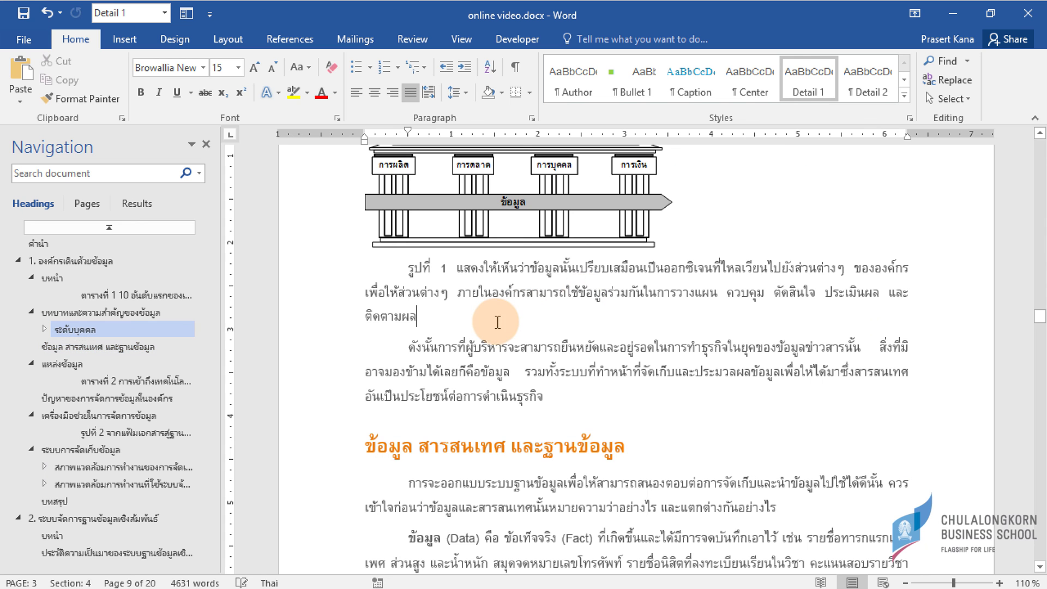
key("alt+shift")
key("Return")
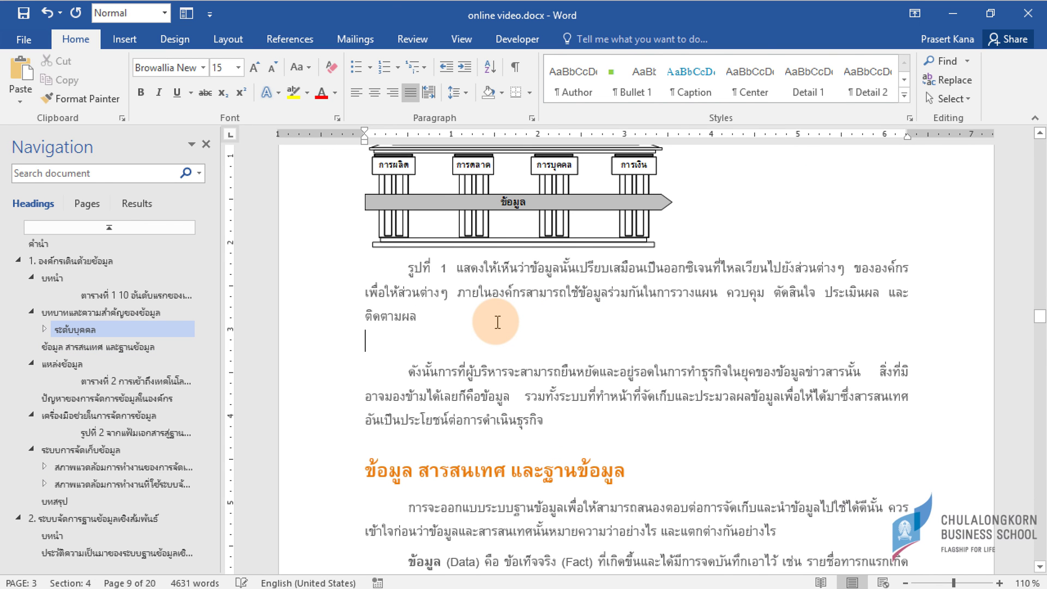
Insert the Basic Java code: Part I video as an Online Video using its pasted YouTube URL
left_click(125, 41)
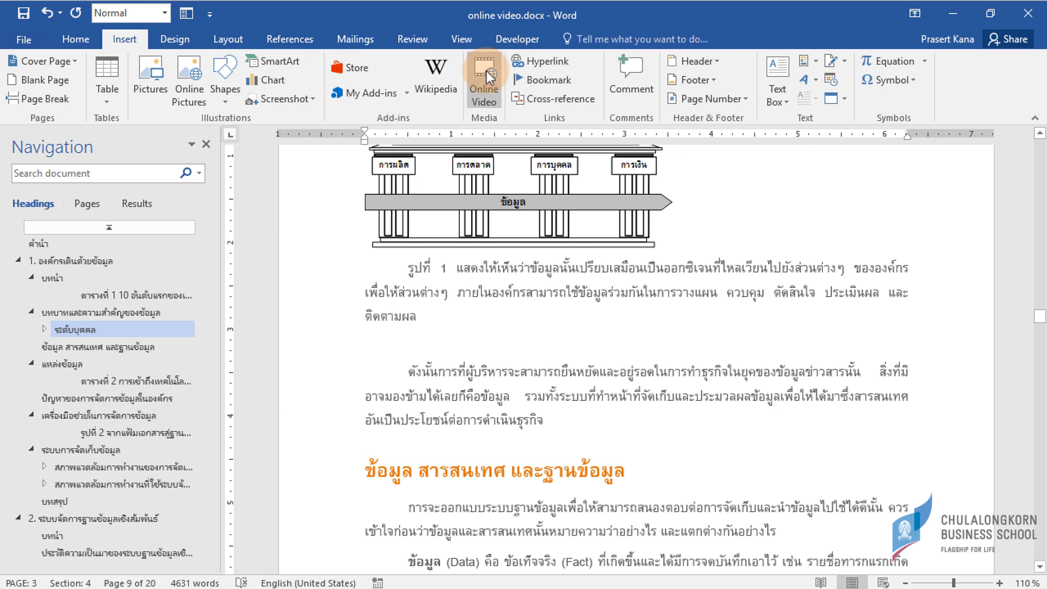
left_click(484, 90)
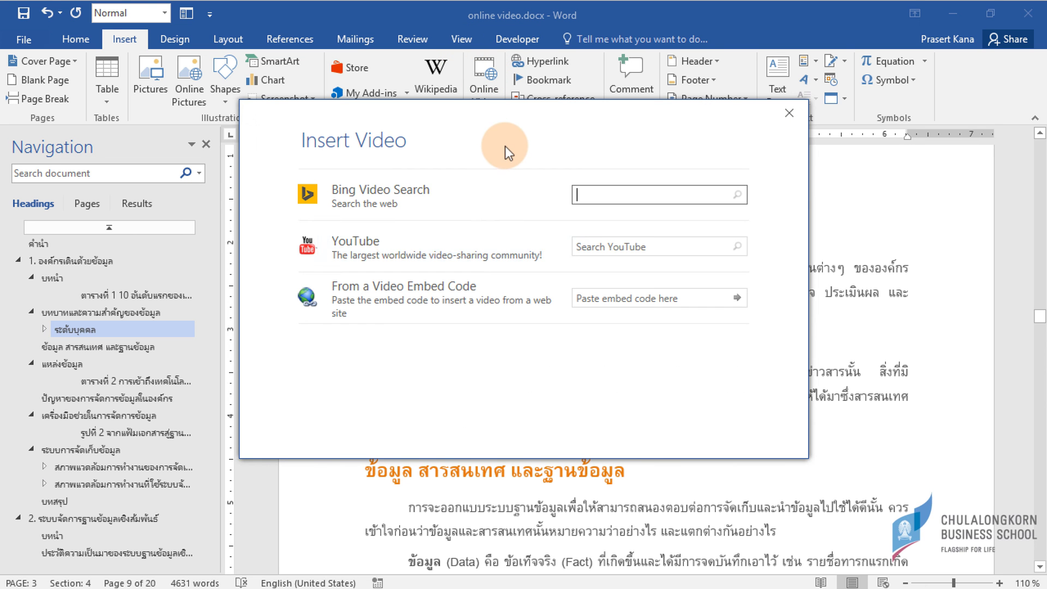
left_click(584, 246)
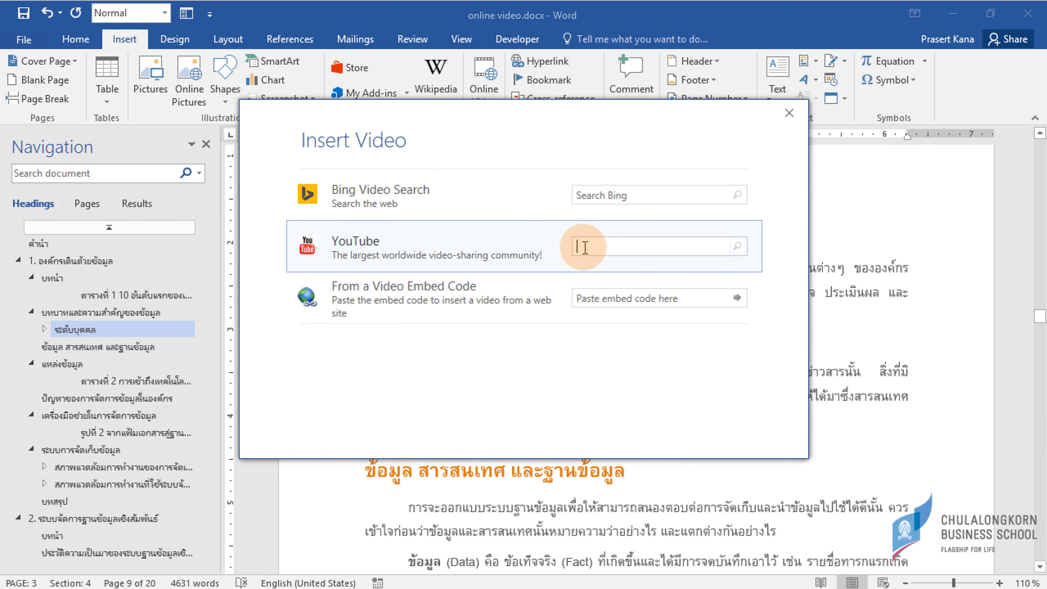
key("ctrl+v")
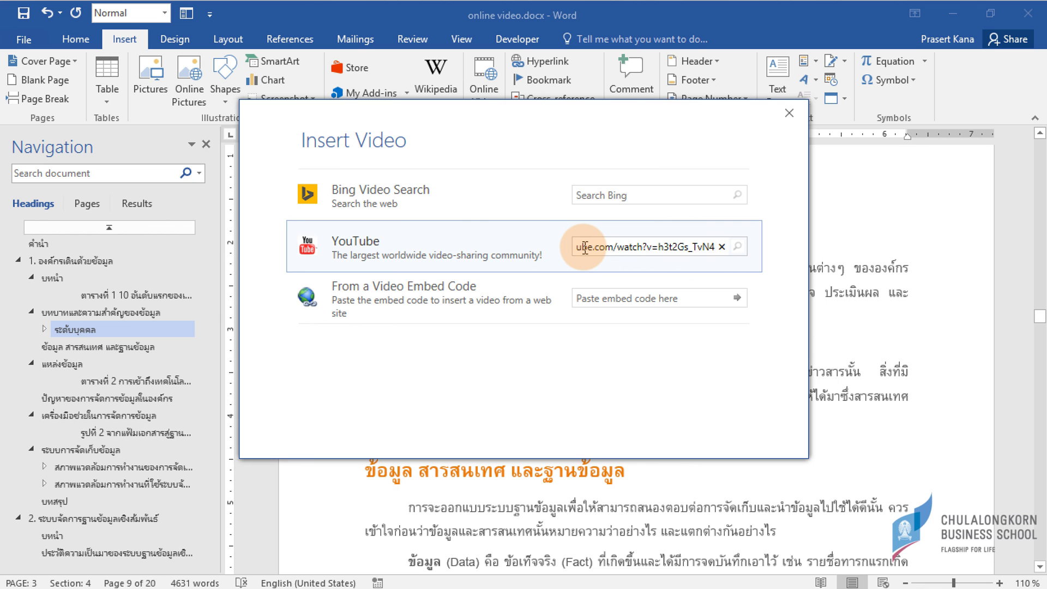
key("Return")
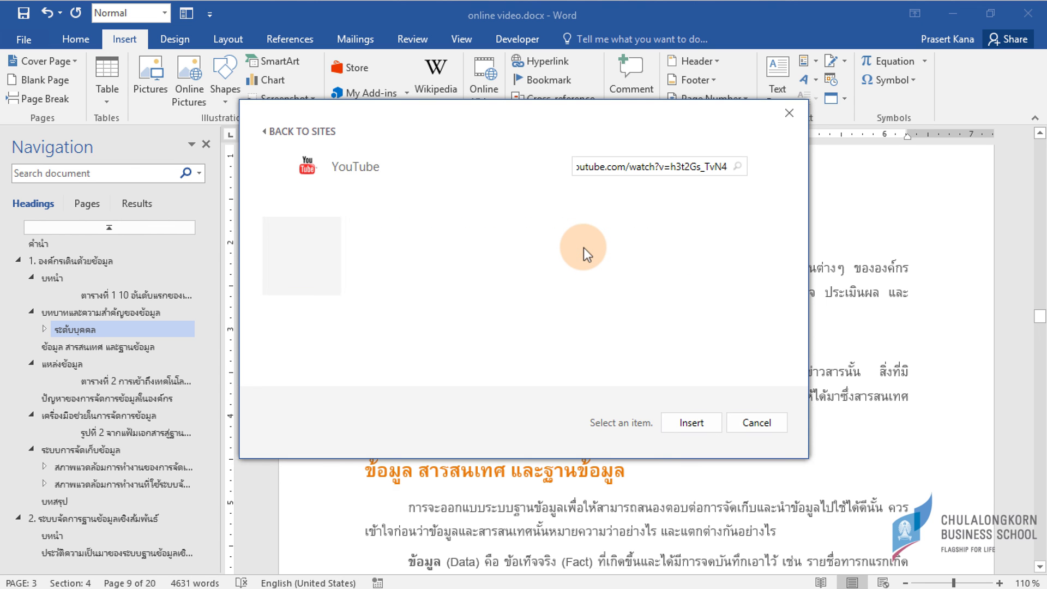
left_click(342, 260)
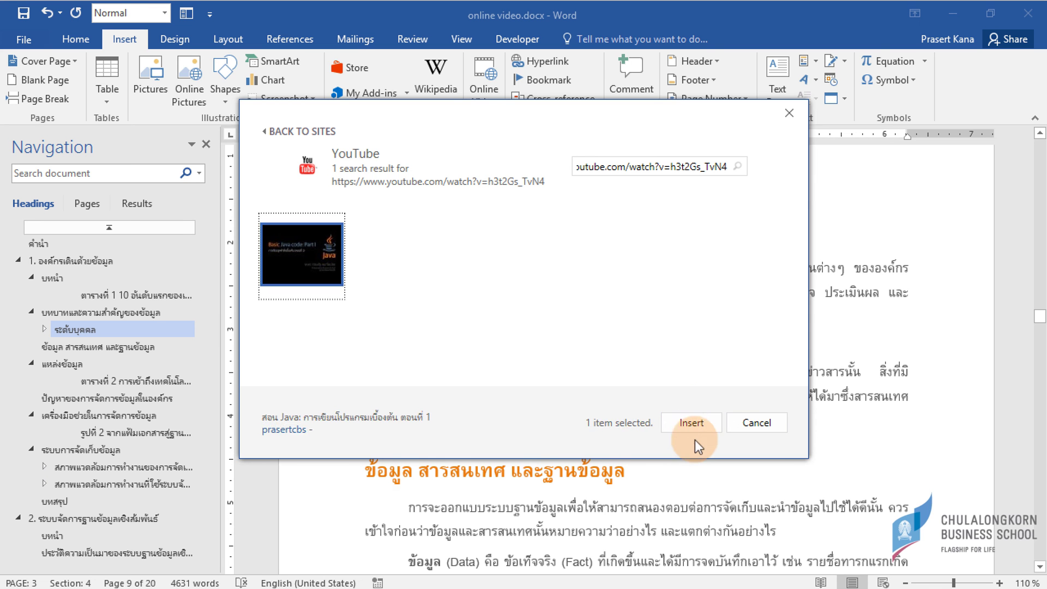
left_click(619, 424)
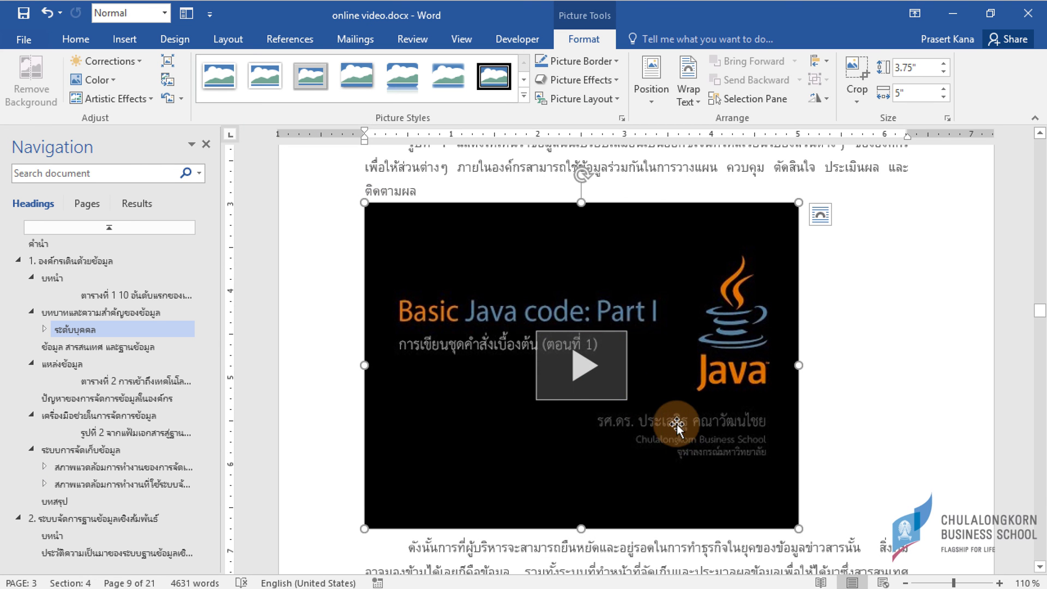
left_click(588, 376)
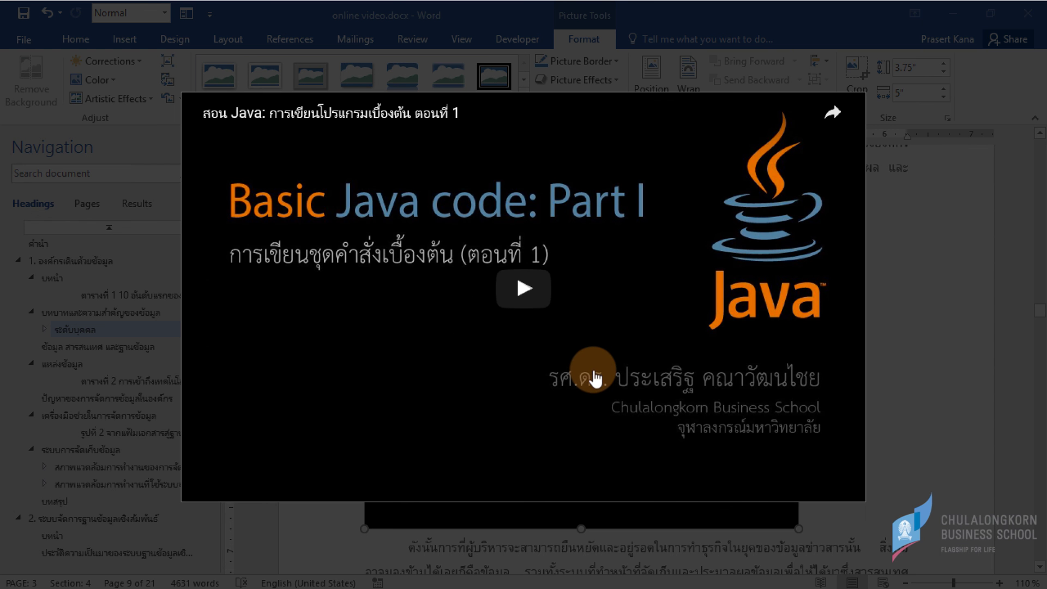
left_click(704, 234)
left_click(662, 309)
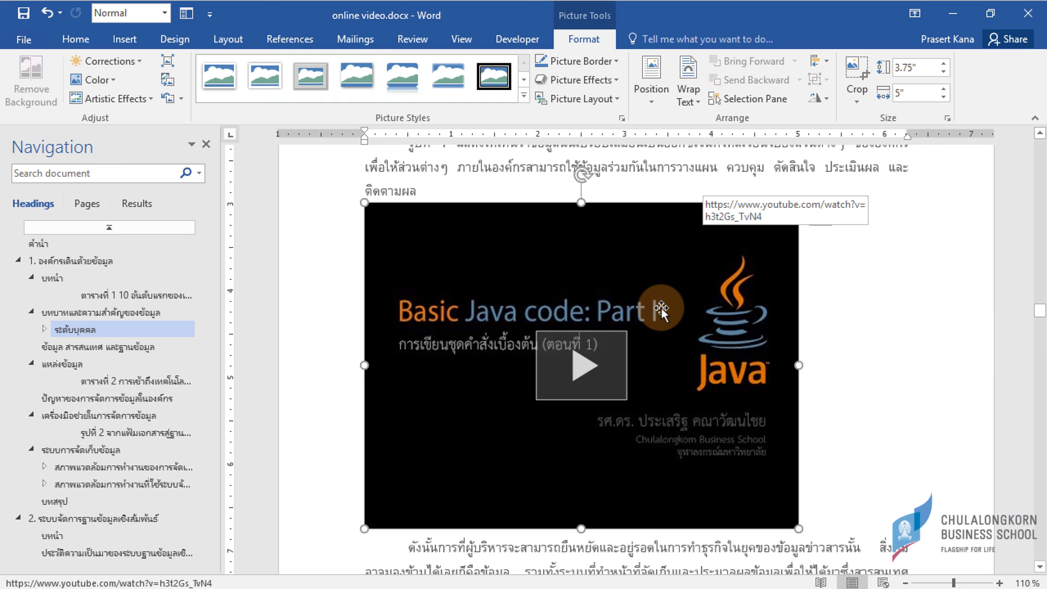